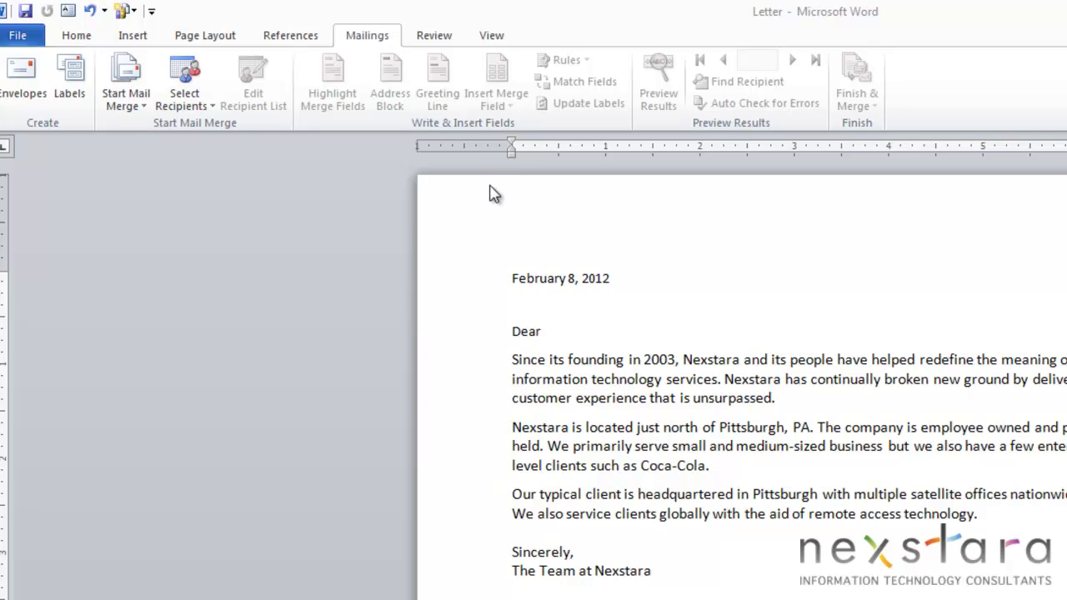
# Step: Start a label merge on Avery A4/A5 3653 address labels, replacing the letter's contents
pyautogui.click(366, 41)
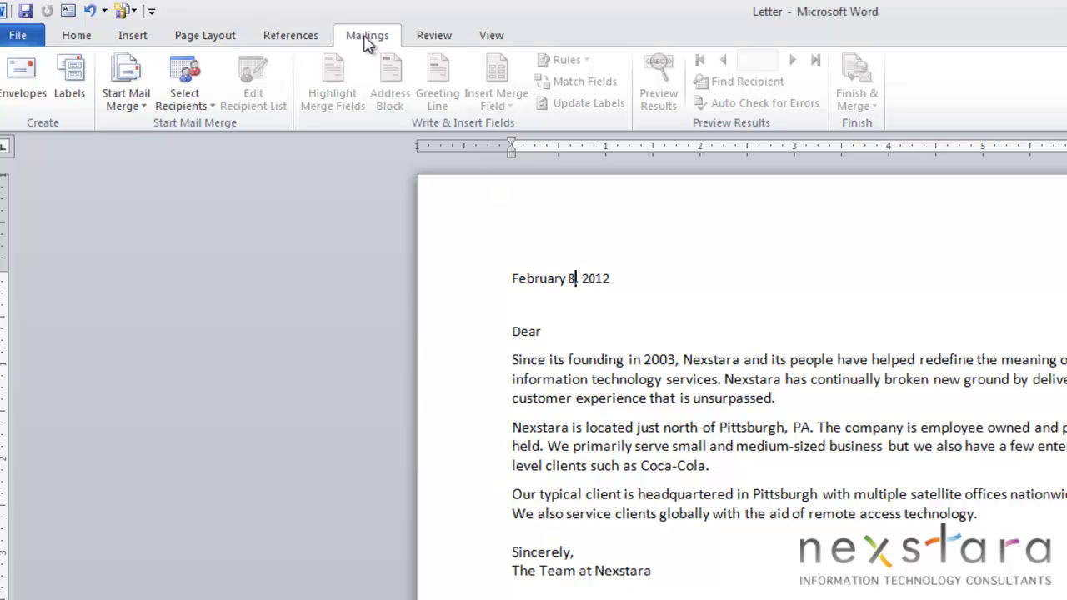
pyautogui.click(125, 104)
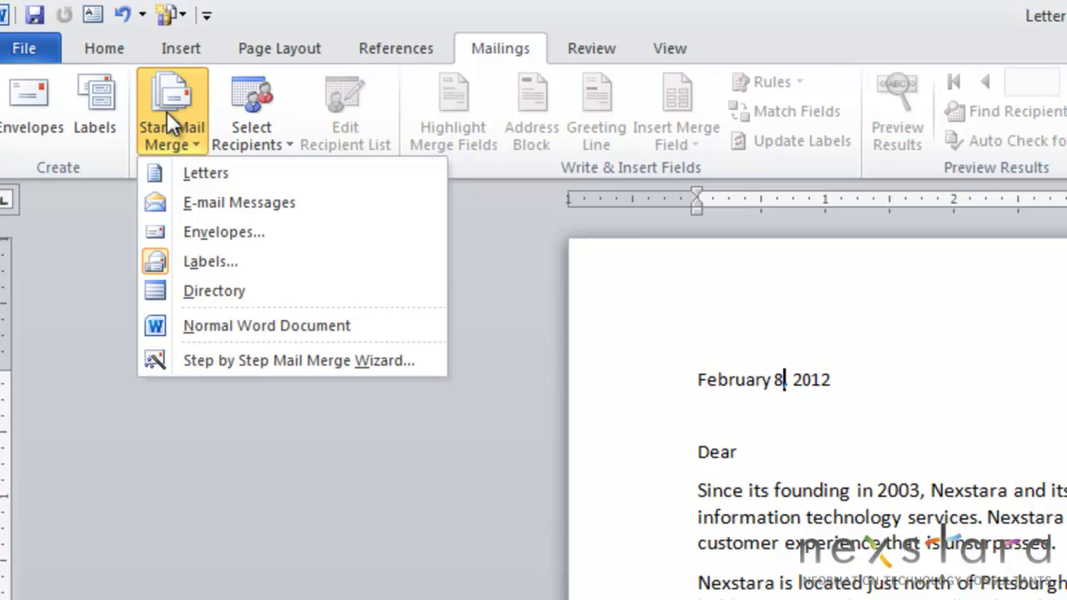
pyautogui.click(207, 260)
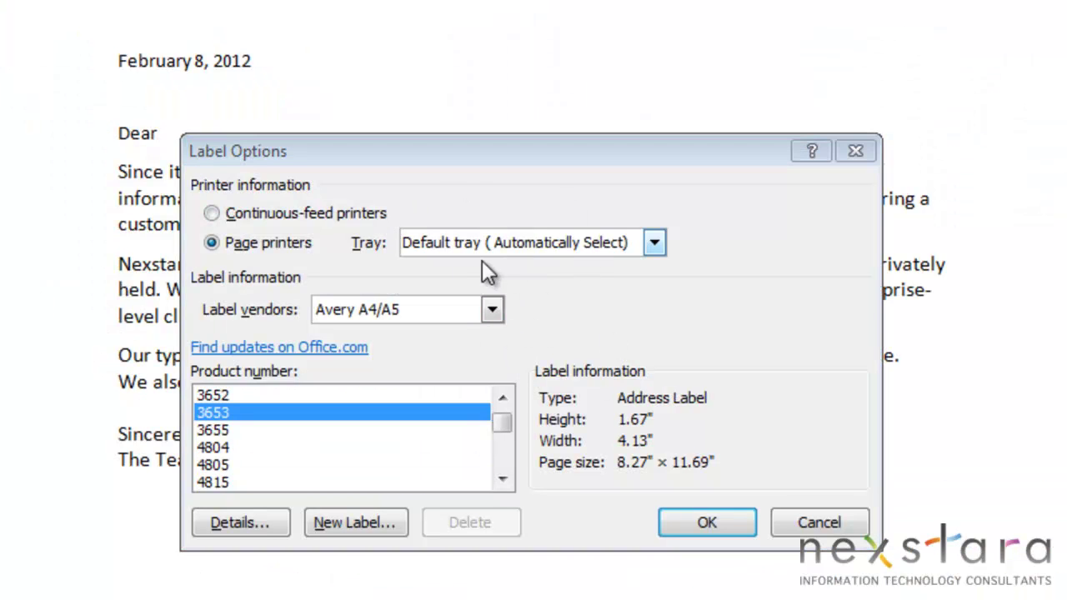
pyautogui.click(492, 309)
pyautogui.click(494, 309)
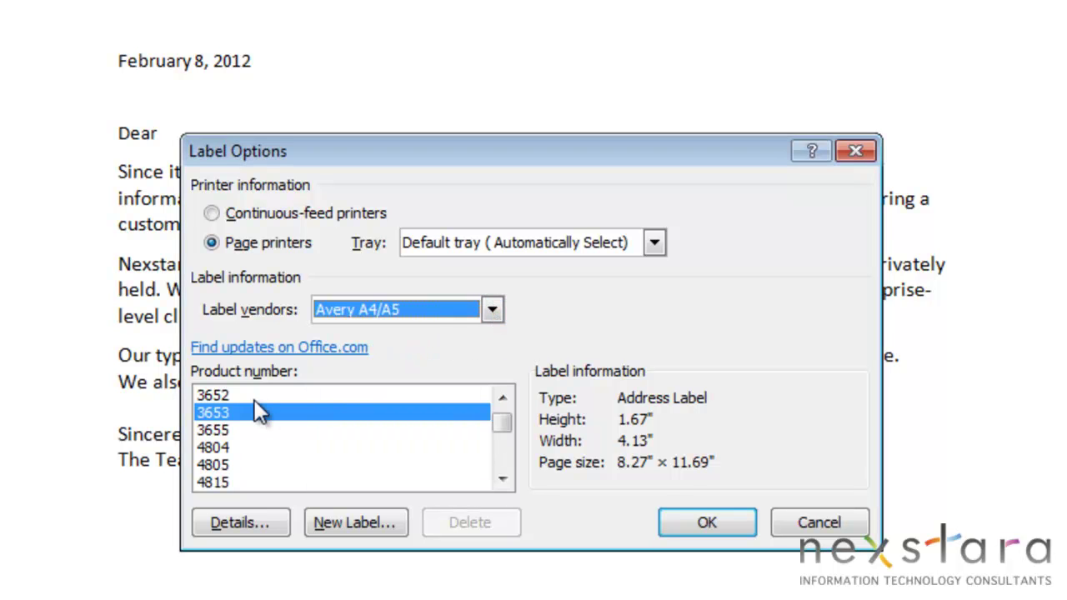
pyautogui.click(717, 524)
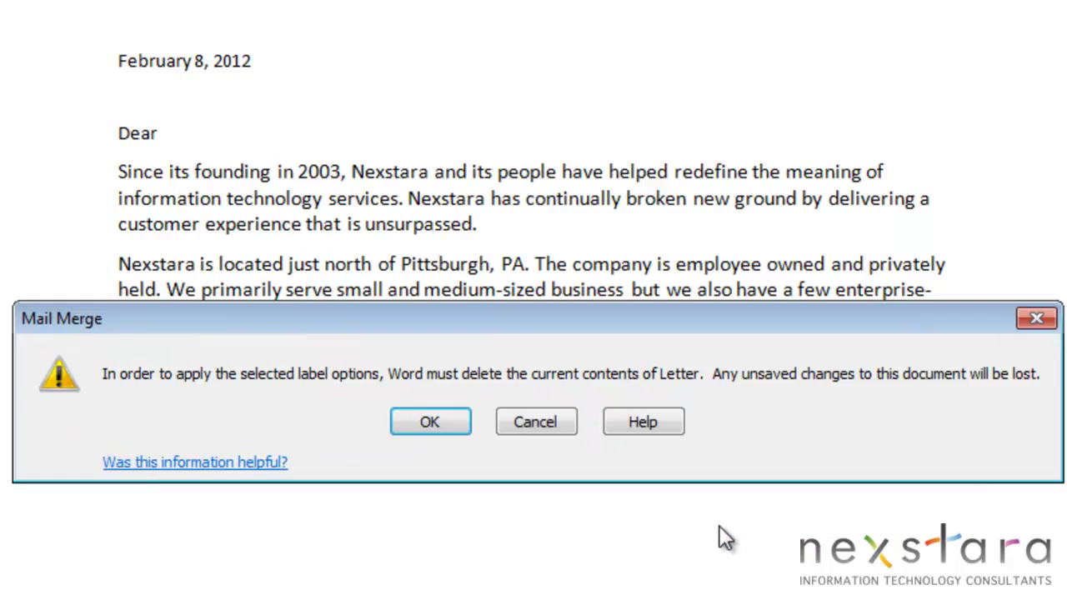
pyautogui.press('Return')
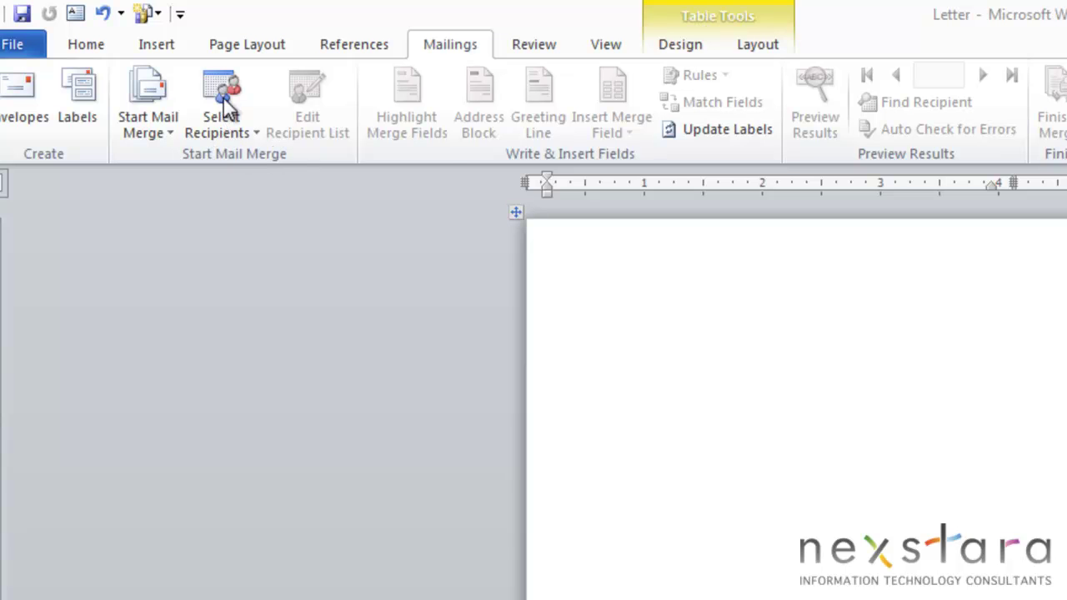
# Step: Use Sheet1$ of the List.xlsx workbook as the existing recipient list for the labels
pyautogui.click(224, 98)
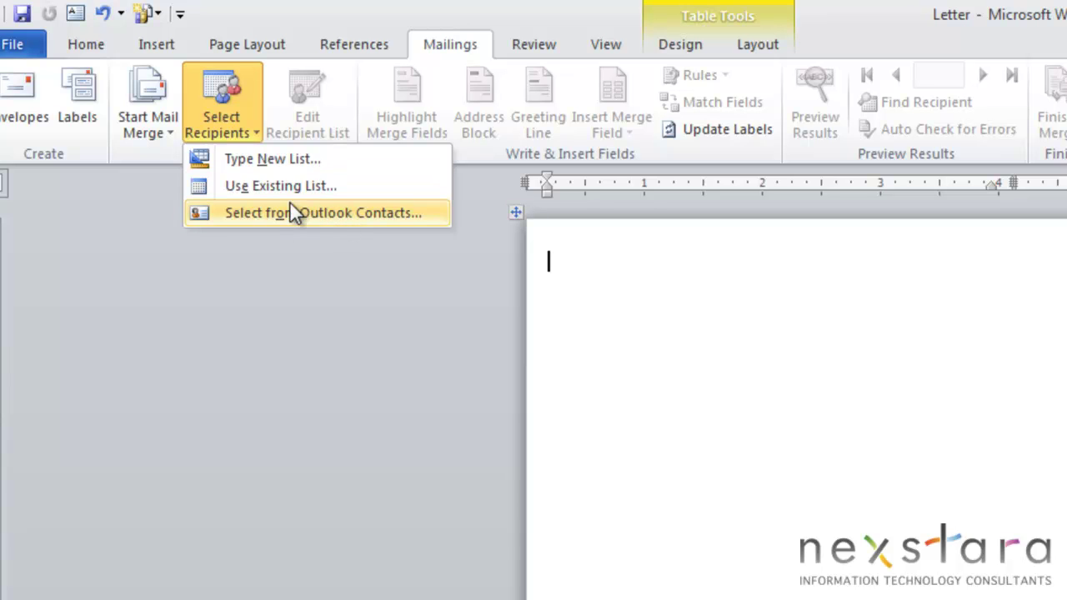
pyautogui.click(288, 191)
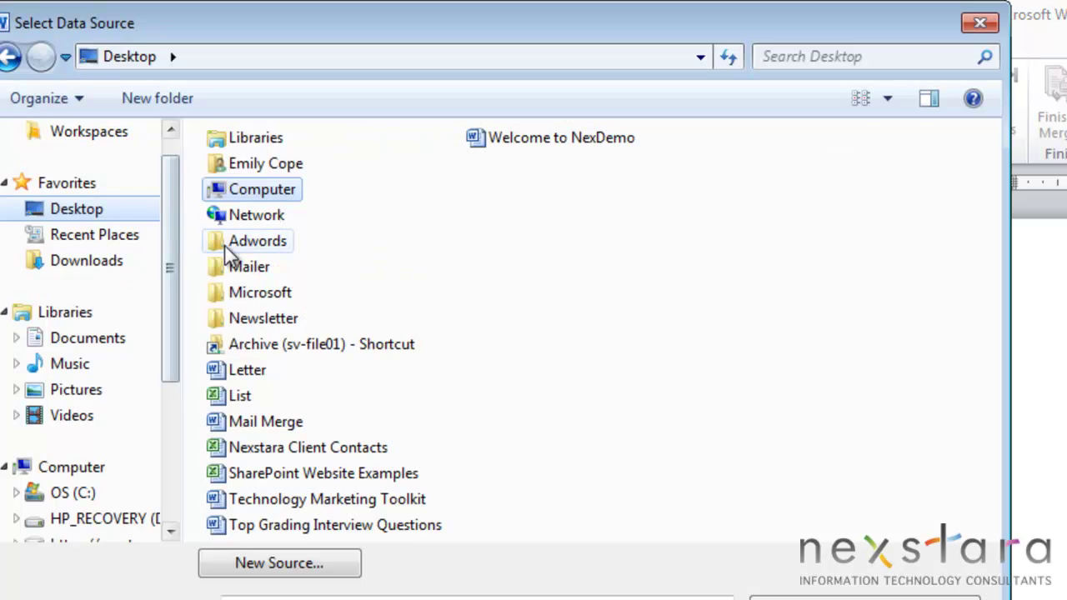
pyautogui.click(249, 396)
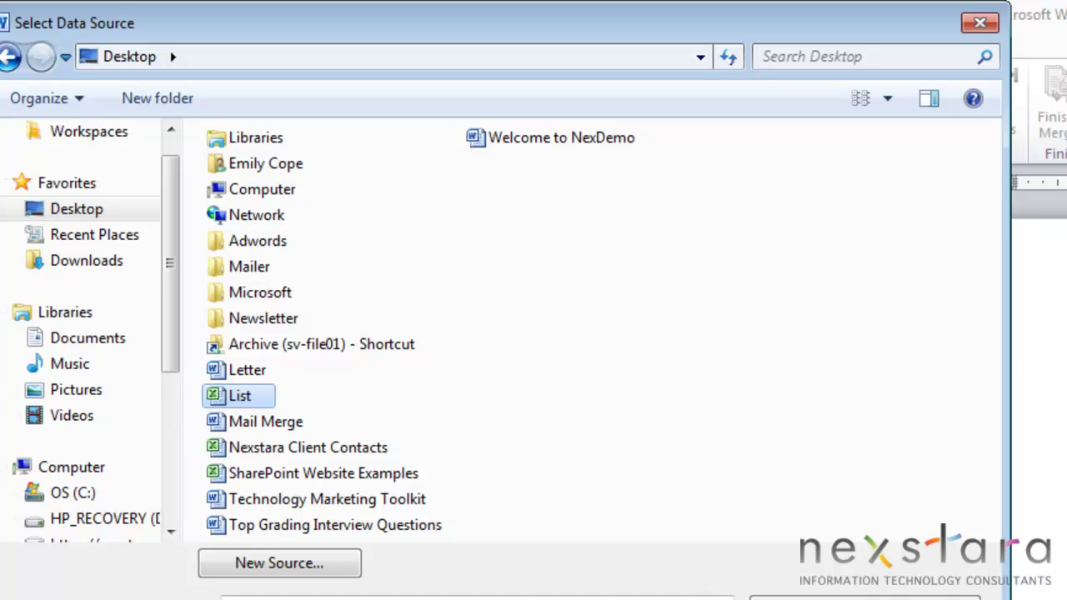
pyautogui.press('Return')
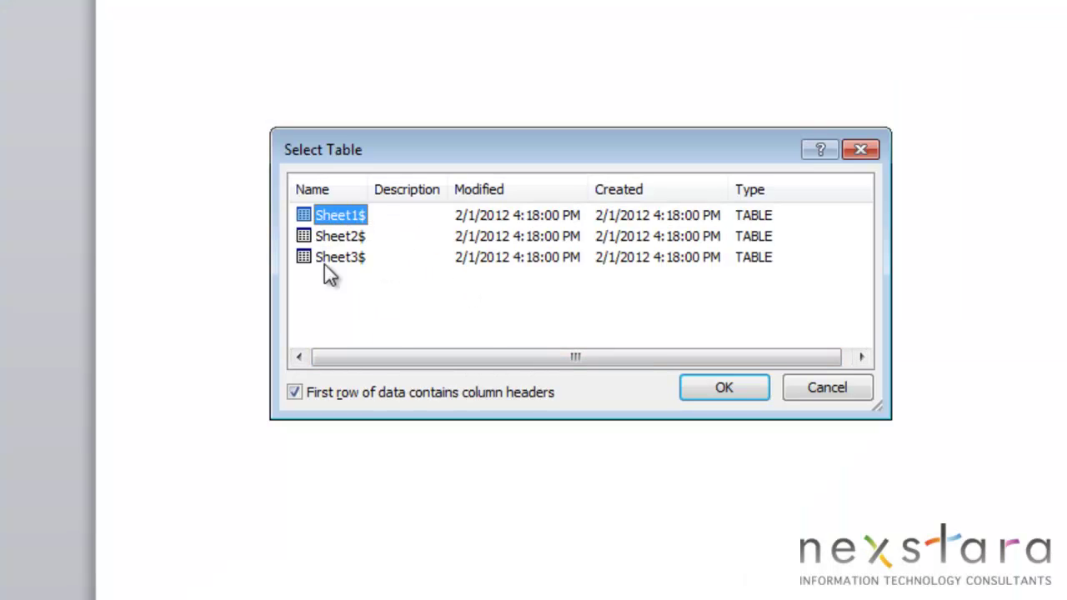
pyautogui.press('Return')
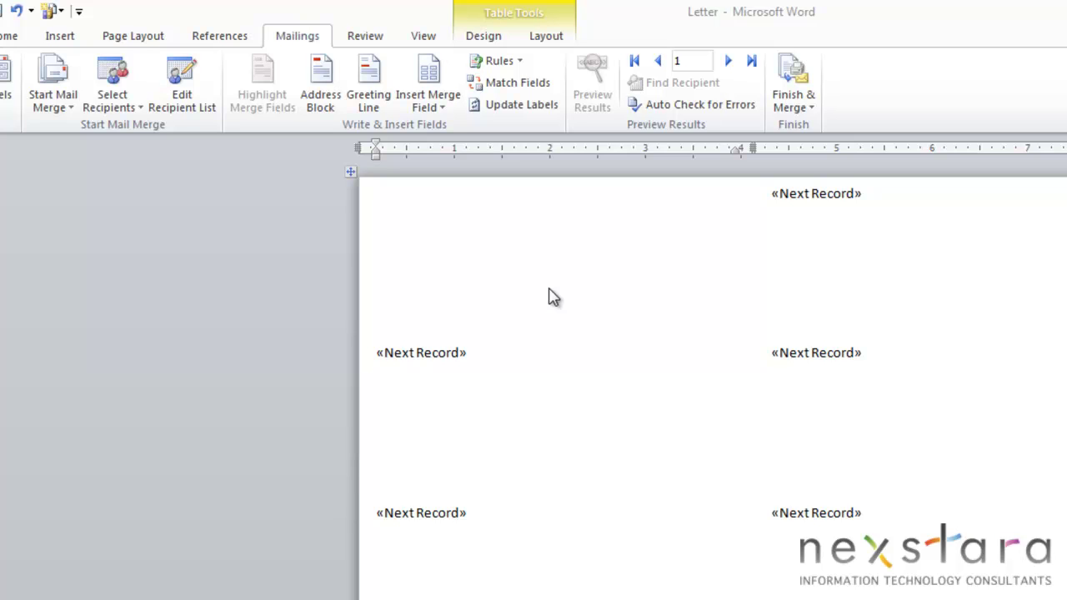
# Step: Open the Mail Merge Recipients list from List.xlsx, keeping all five recipients included
pyautogui.click(184, 86)
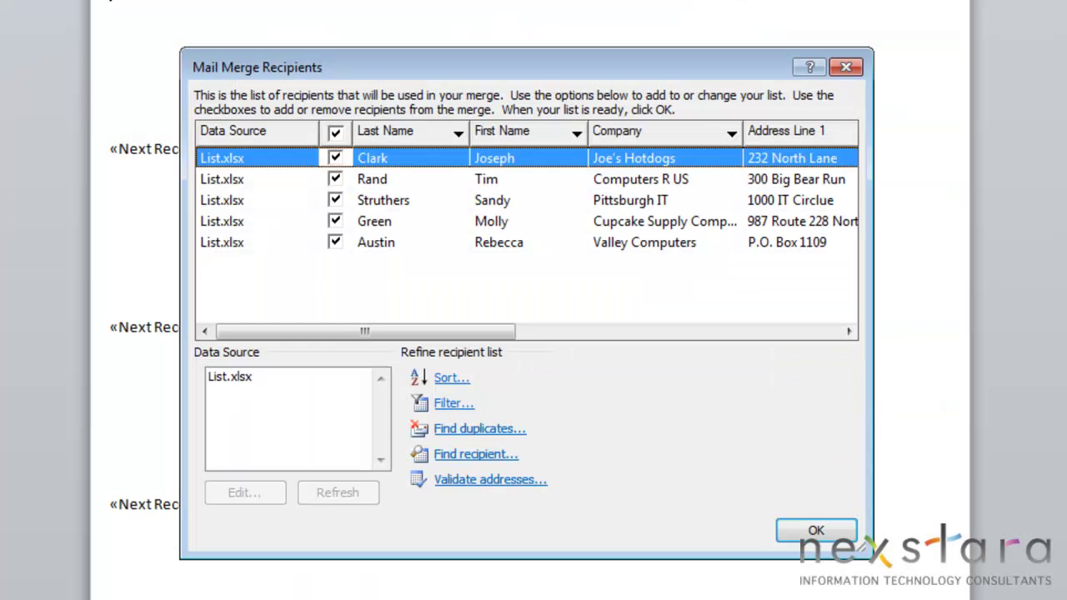
pyautogui.moveTo(387, 331)
pyautogui.mouseDown()
pyautogui.moveTo(689, 340)
pyautogui.moveTo(392, 333)
pyautogui.mouseUp()
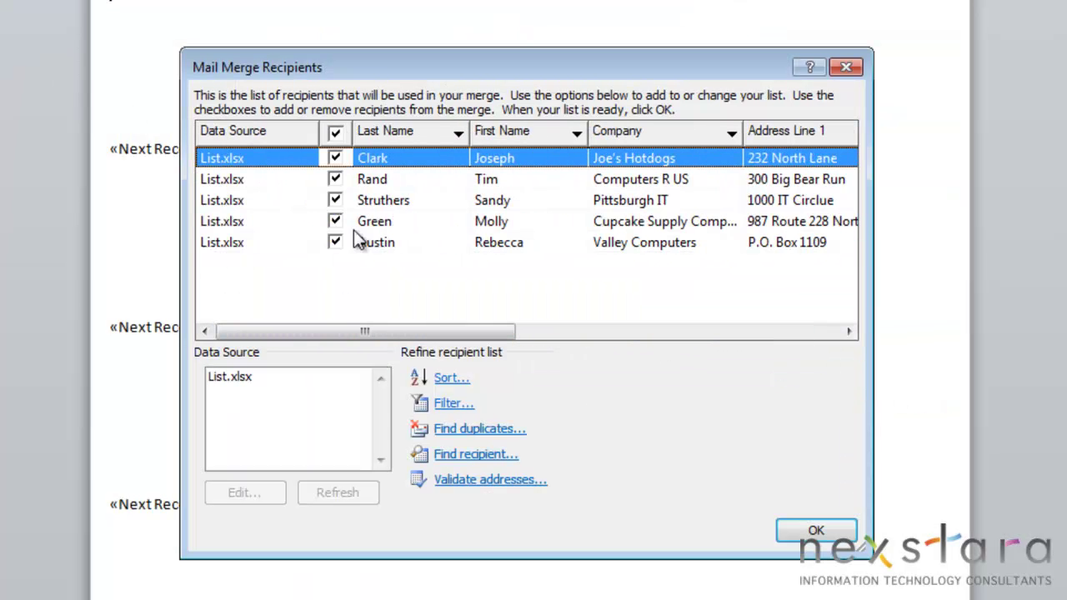
pyautogui.click(336, 157)
# Step: Sort the recipients by Zip in ascending order
pyautogui.click(451, 380)
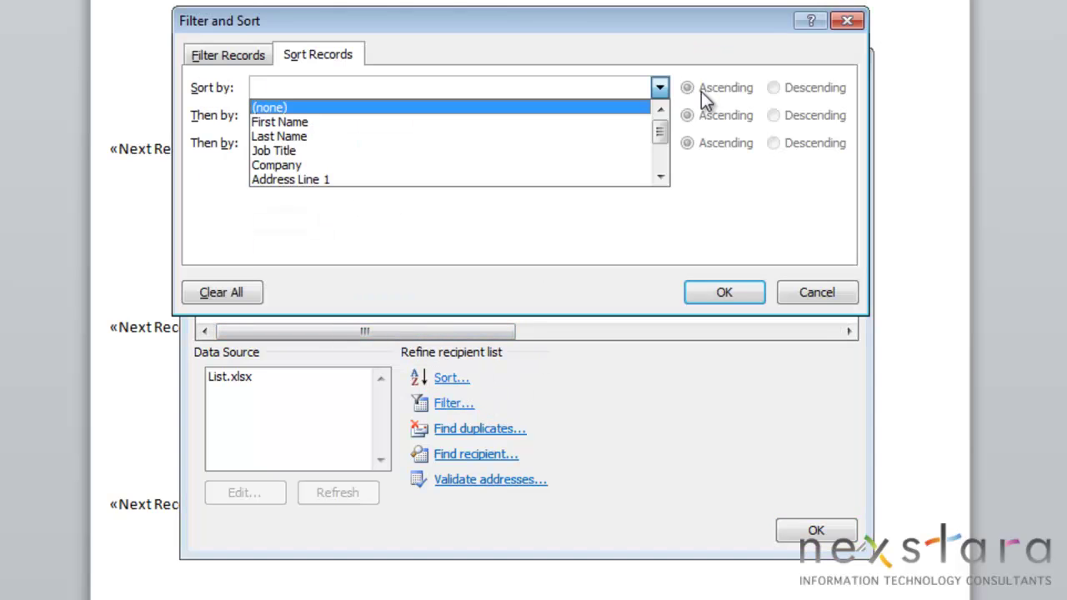
pyautogui.click(660, 88)
pyautogui.click(659, 86)
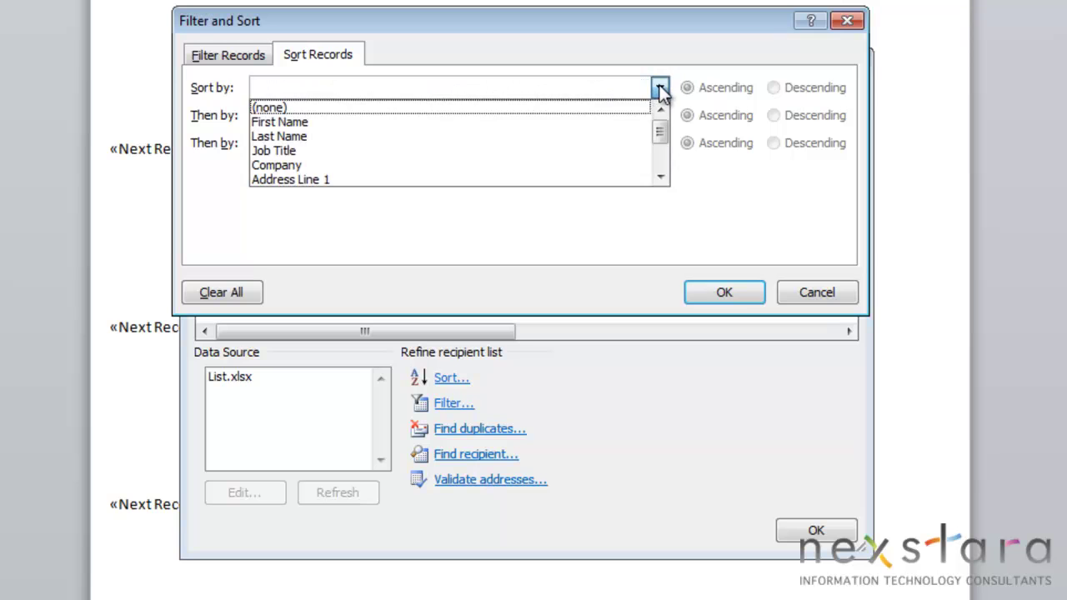
pyautogui.scroll(-1, 478, 137)
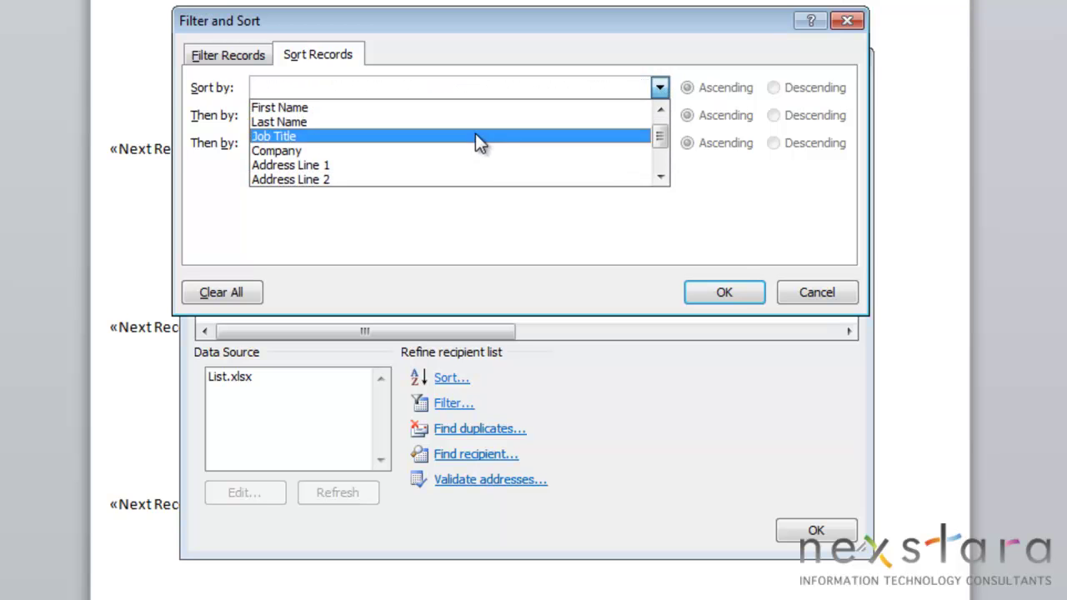
pyautogui.scroll(1, 471, 116)
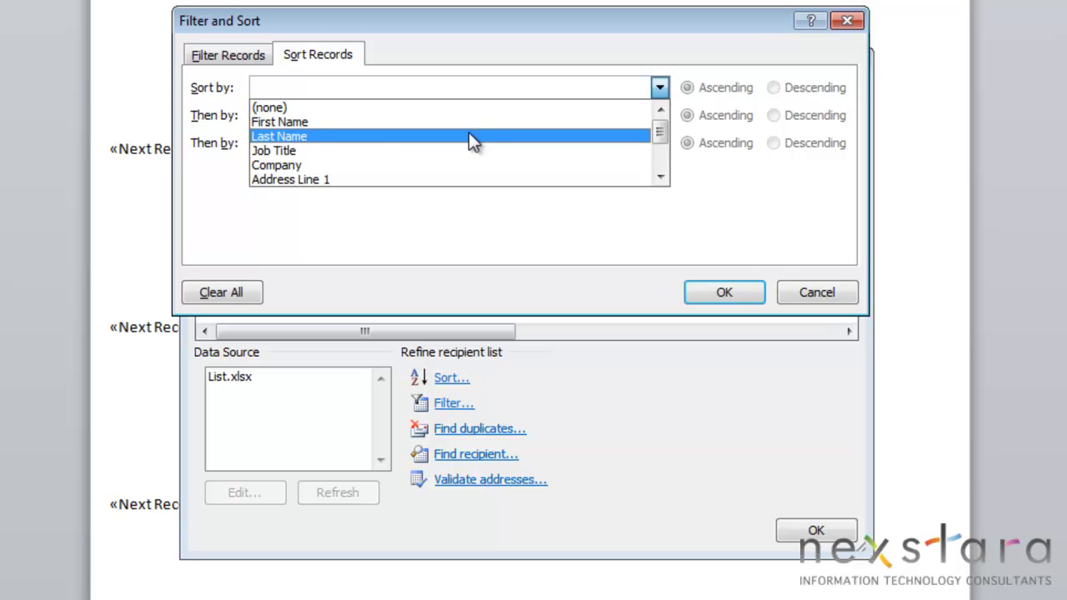
pyautogui.scroll(-4, 468, 133)
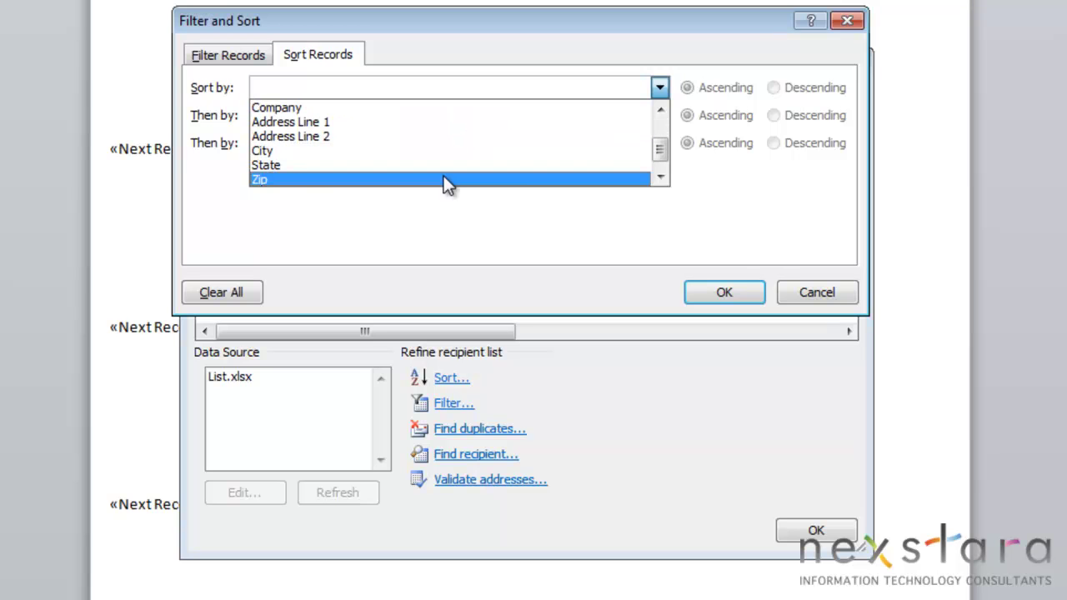
pyautogui.click(446, 179)
pyautogui.click(705, 90)
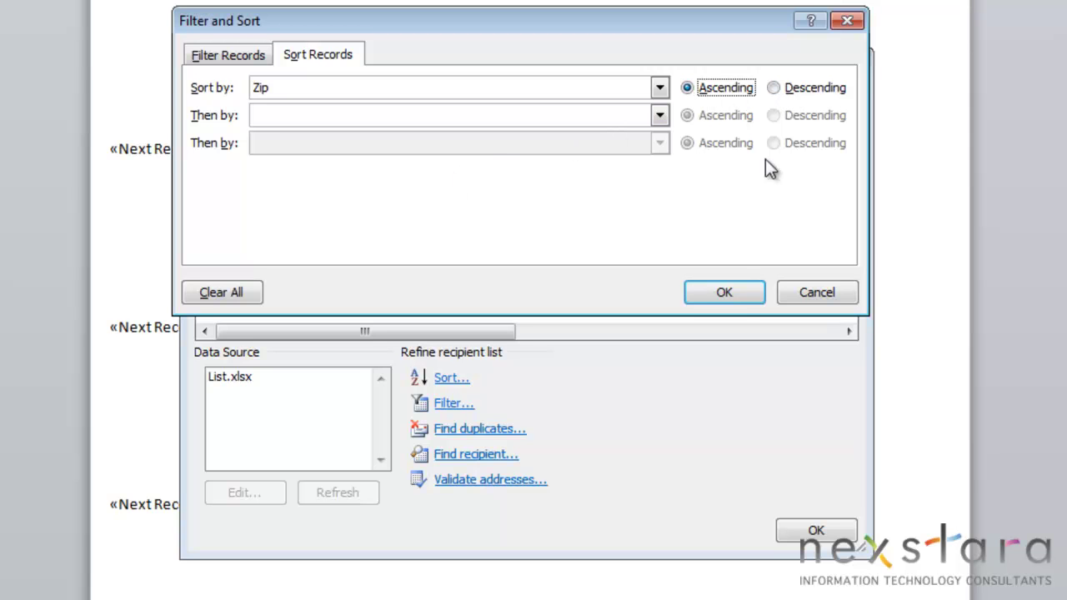
pyautogui.click(727, 298)
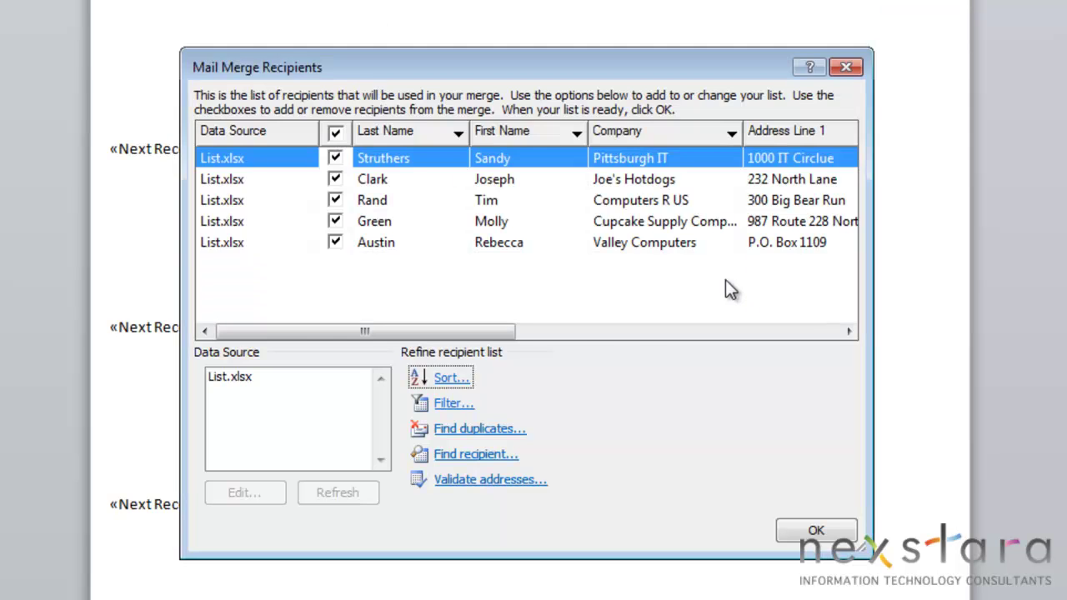
# Step: Review the recipient columns and the First Name sort options without re-sorting
pyautogui.moveTo(506, 331); pyautogui.dragTo(804, 331)
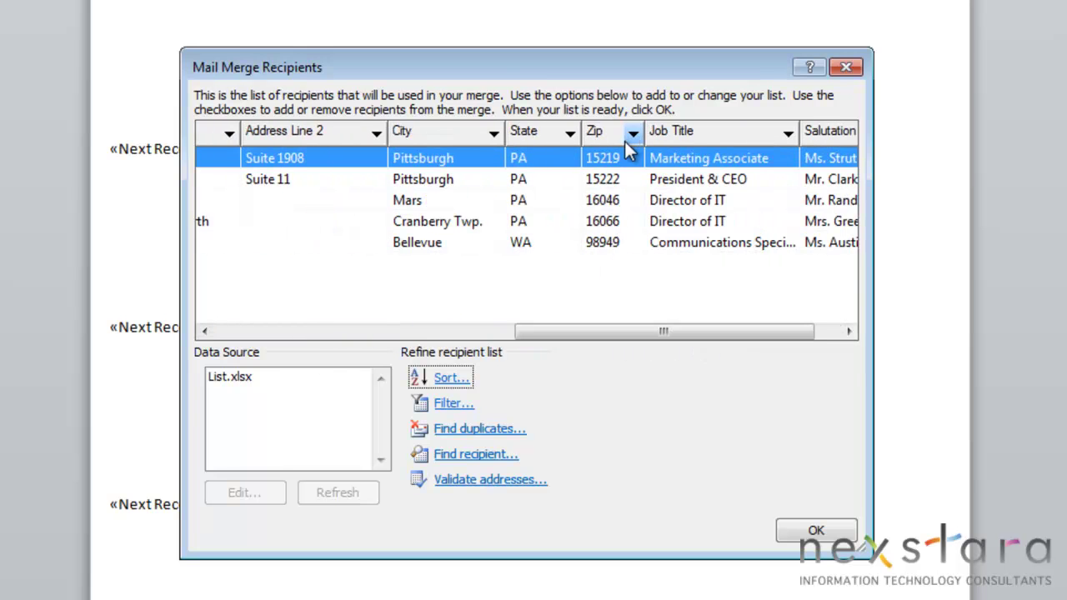
pyautogui.click(323, 331)
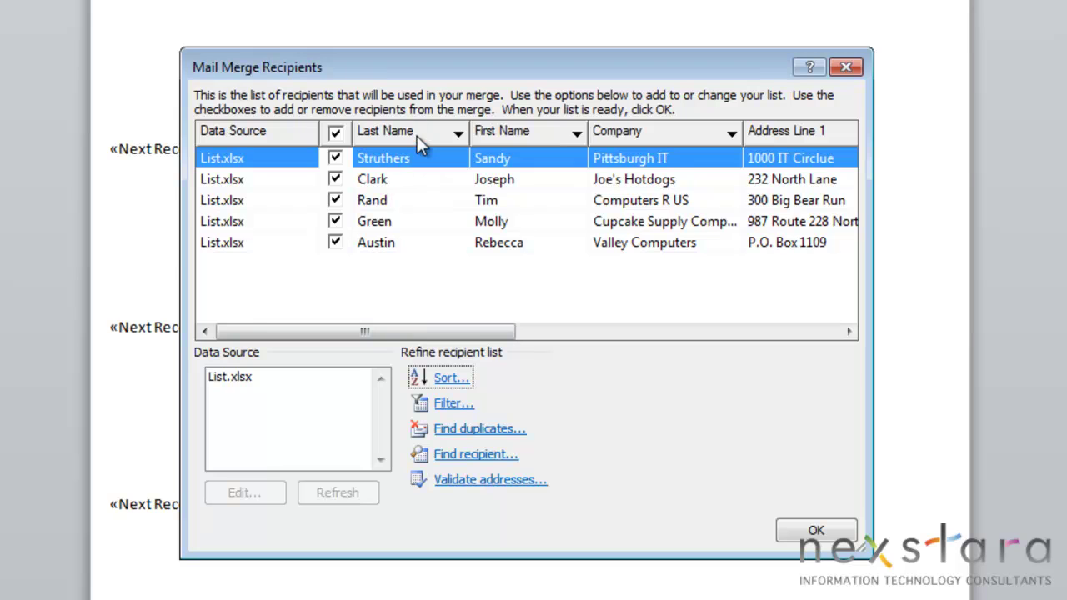
pyautogui.click(577, 134)
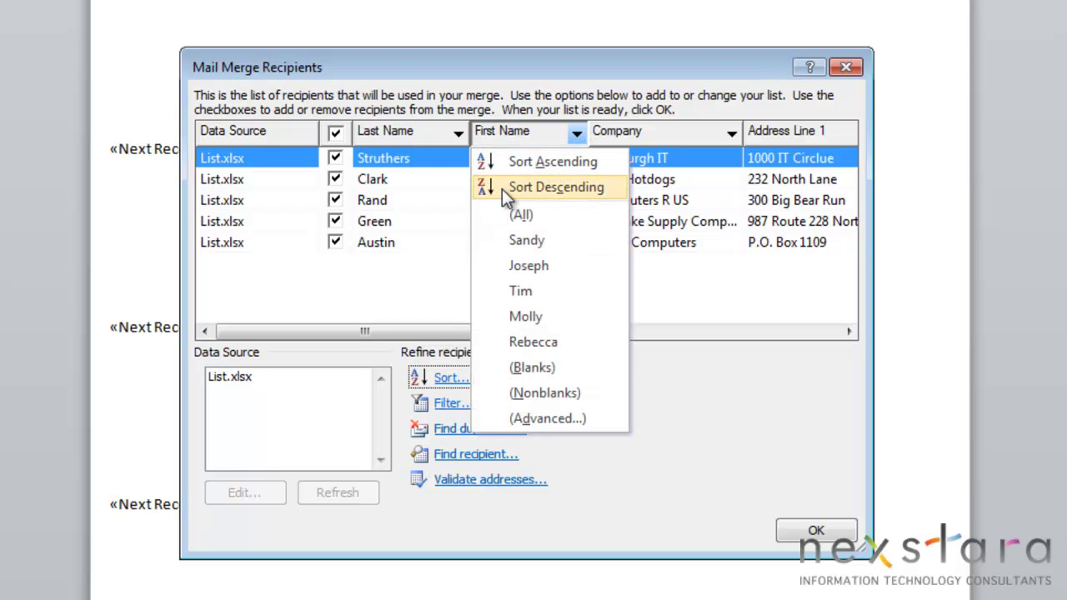
pyautogui.click(496, 379)
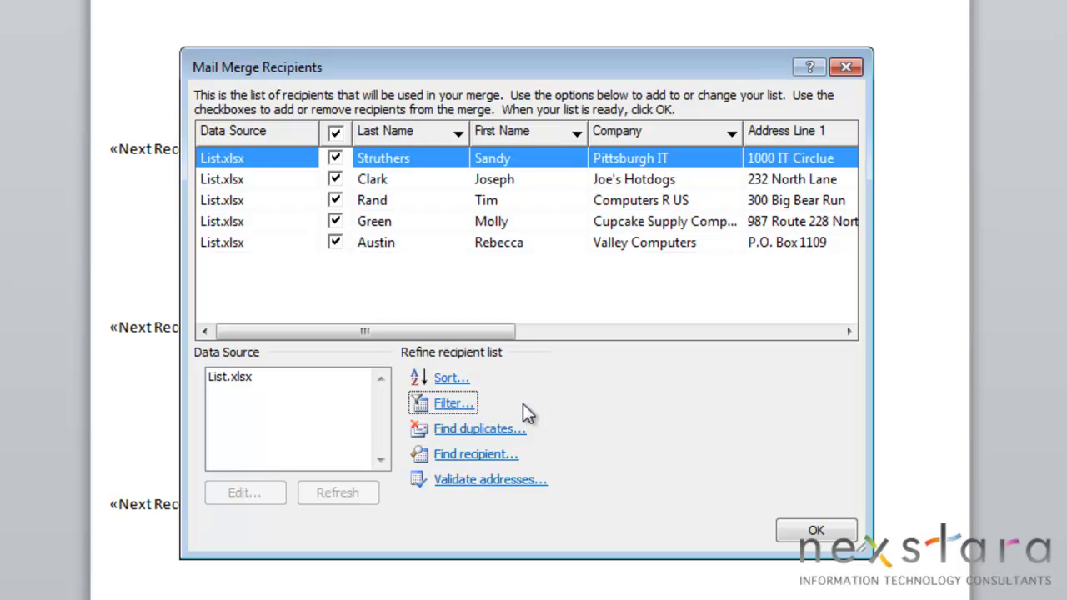
# Step: Filter recipients with City Equal to 'Pittsburgh', leaving two Pittsburgh, PA entries
pyautogui.click(454, 405)
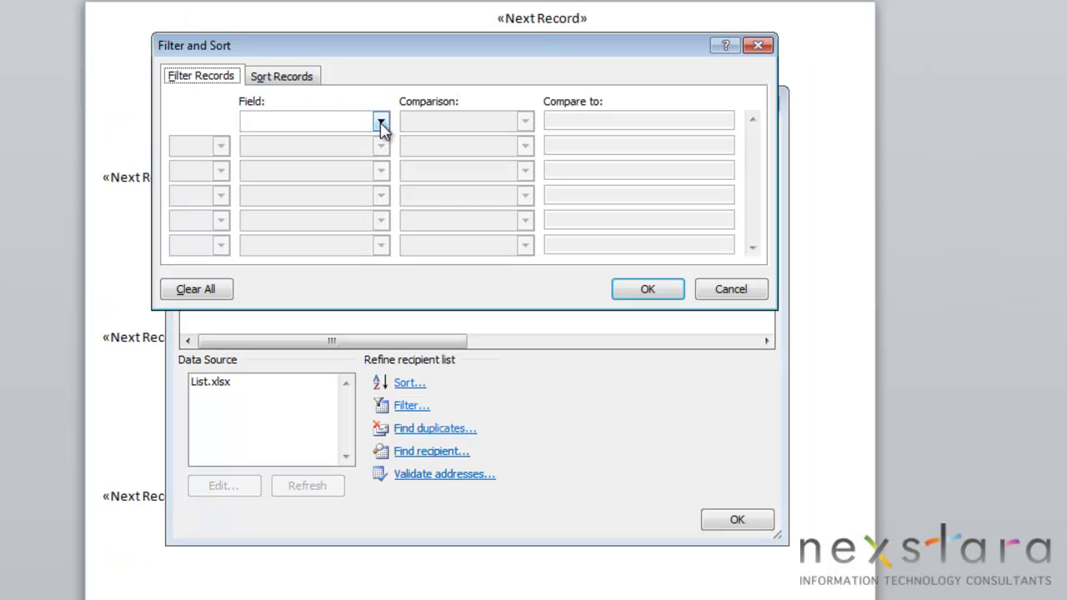
pyautogui.click(381, 123)
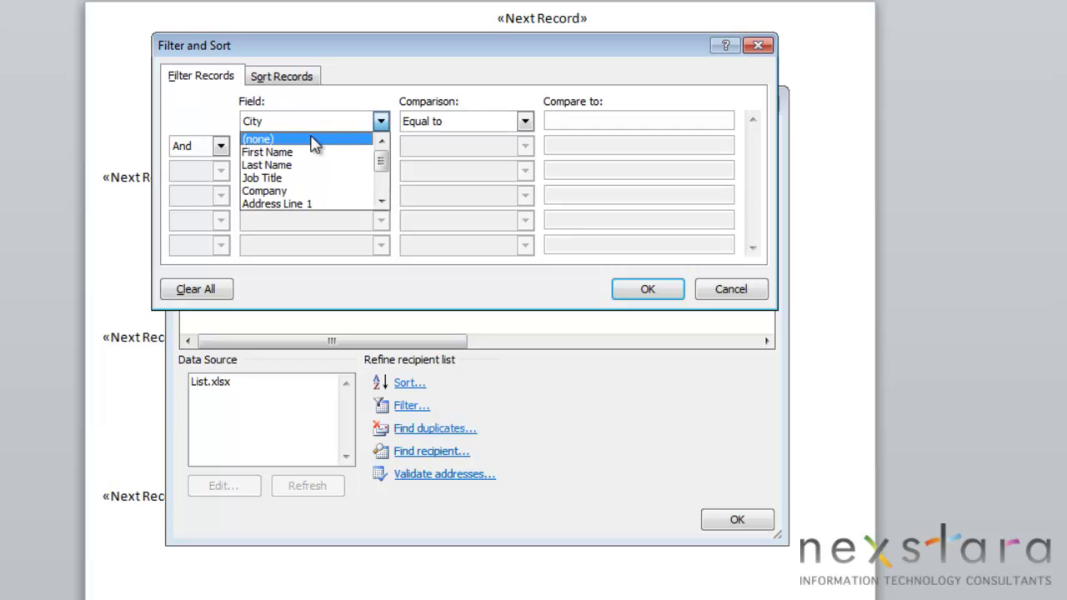
pyautogui.click(309, 140)
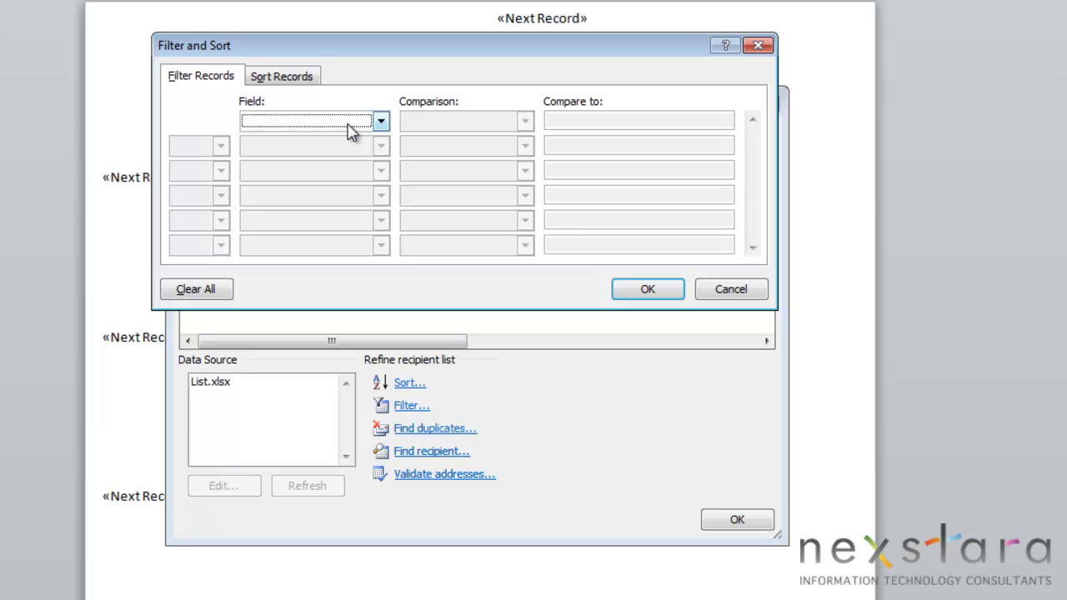
pyautogui.click(381, 122)
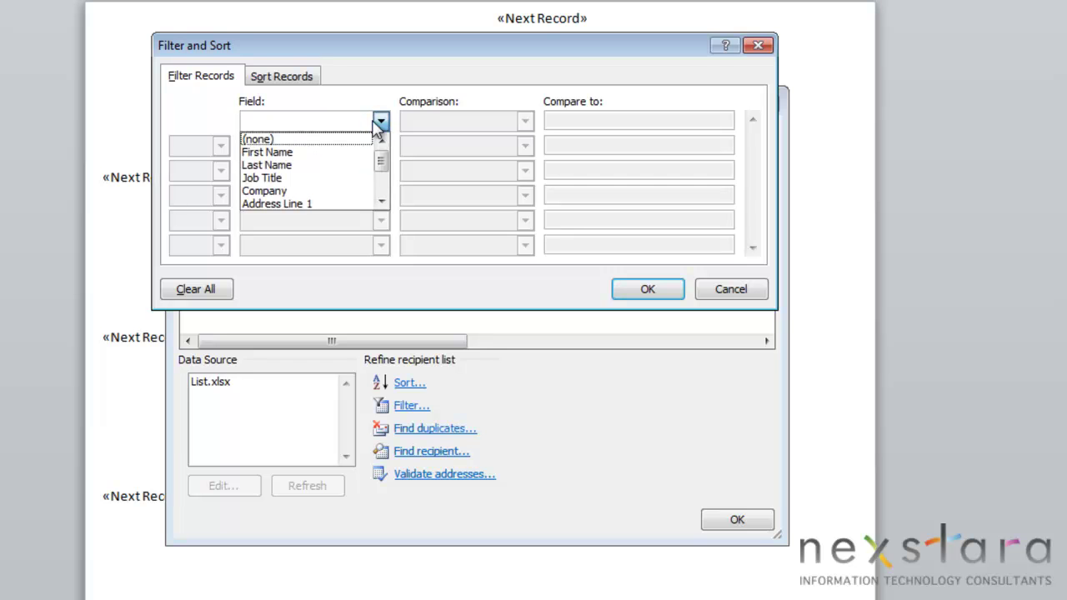
pyautogui.scroll(-1, 353, 145)
pyautogui.click(348, 205)
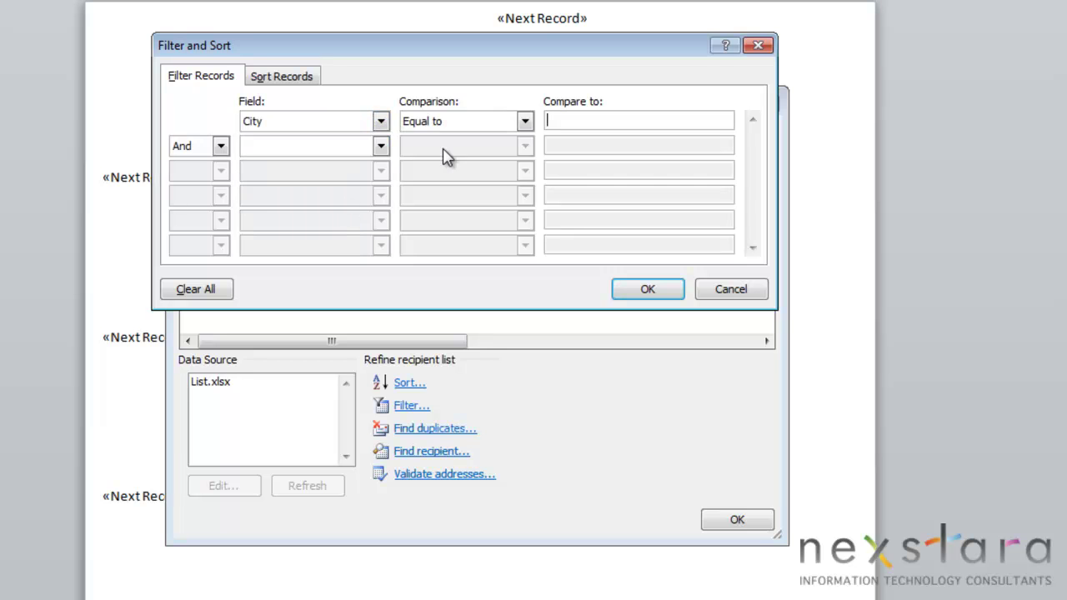
pyautogui.click(479, 125)
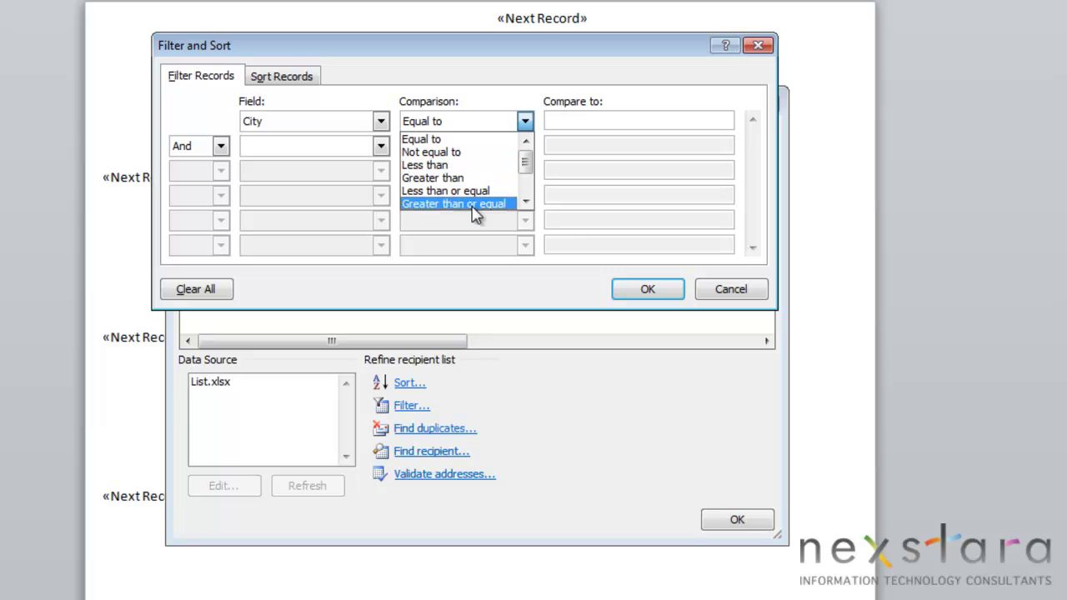
pyautogui.click(486, 144)
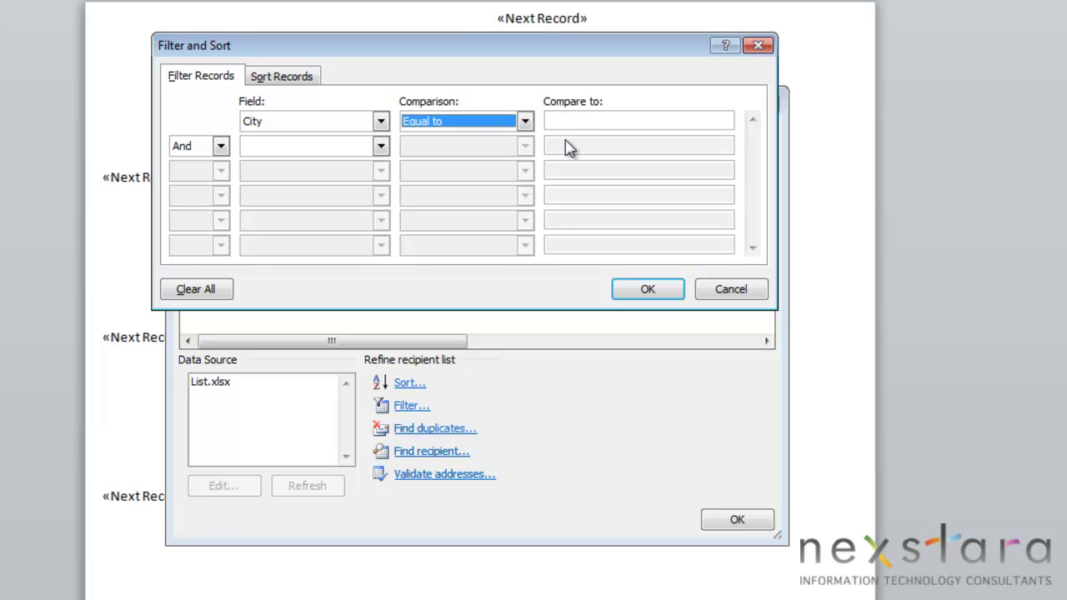
pyautogui.click(574, 119)
pyautogui.write('Pittsburgh')
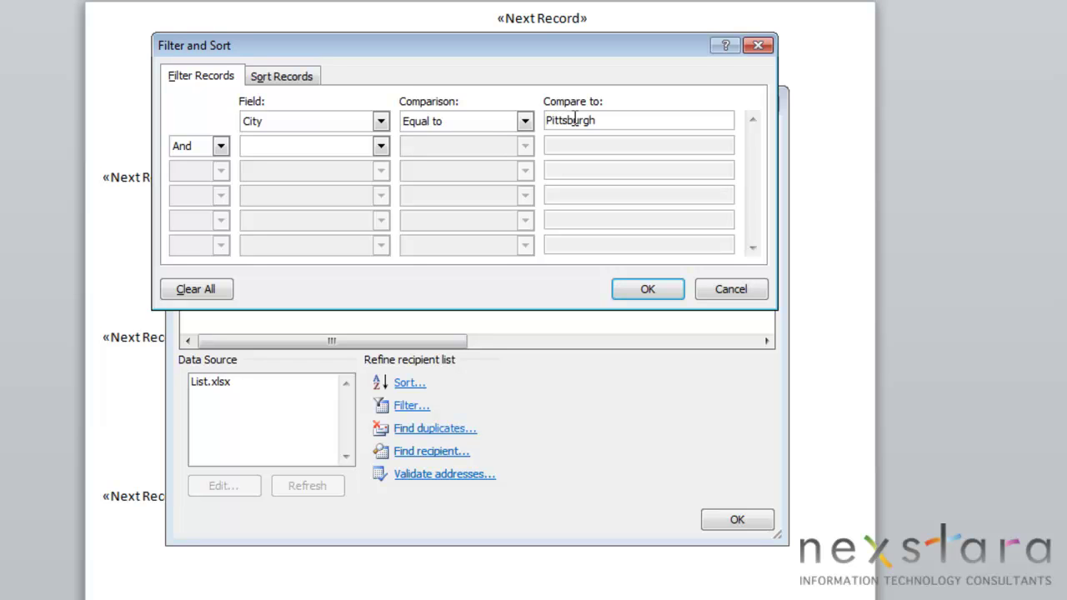
pyautogui.click(221, 147)
pyautogui.click(218, 150)
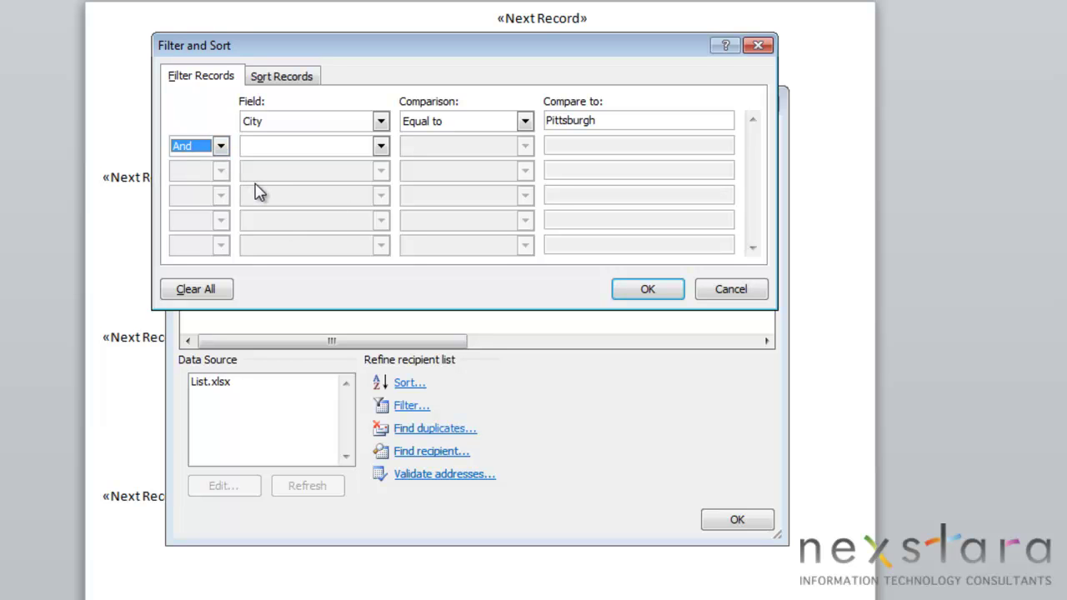
pyautogui.click(648, 292)
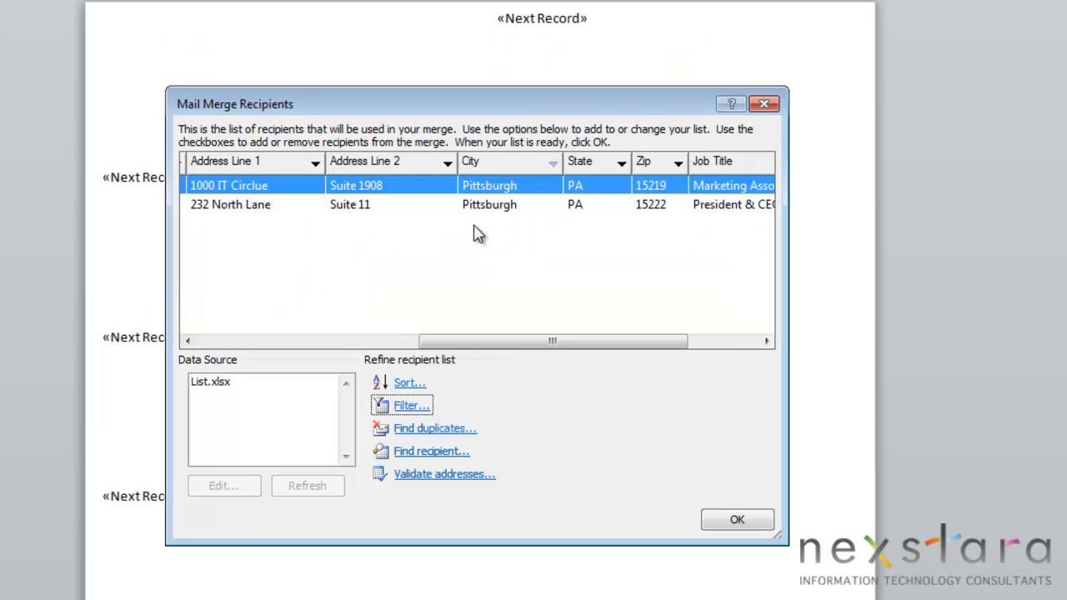
# Step: Run Find duplicates on the five-recipient list and confirm no duplicates exist
pyautogui.moveTo(520, 340); pyautogui.dragTo(334, 344)
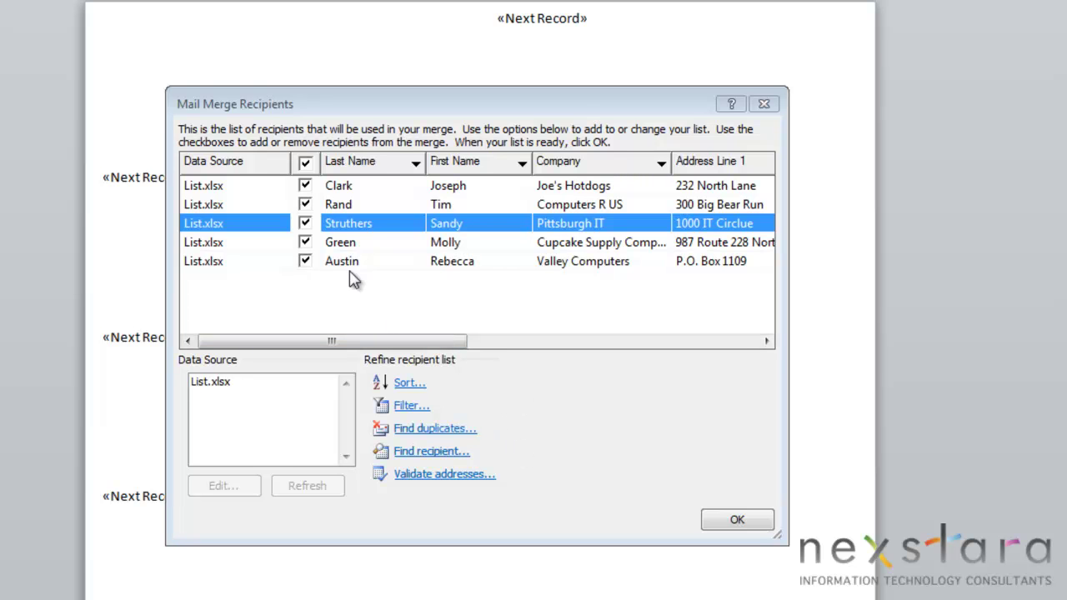
pyautogui.click(432, 435)
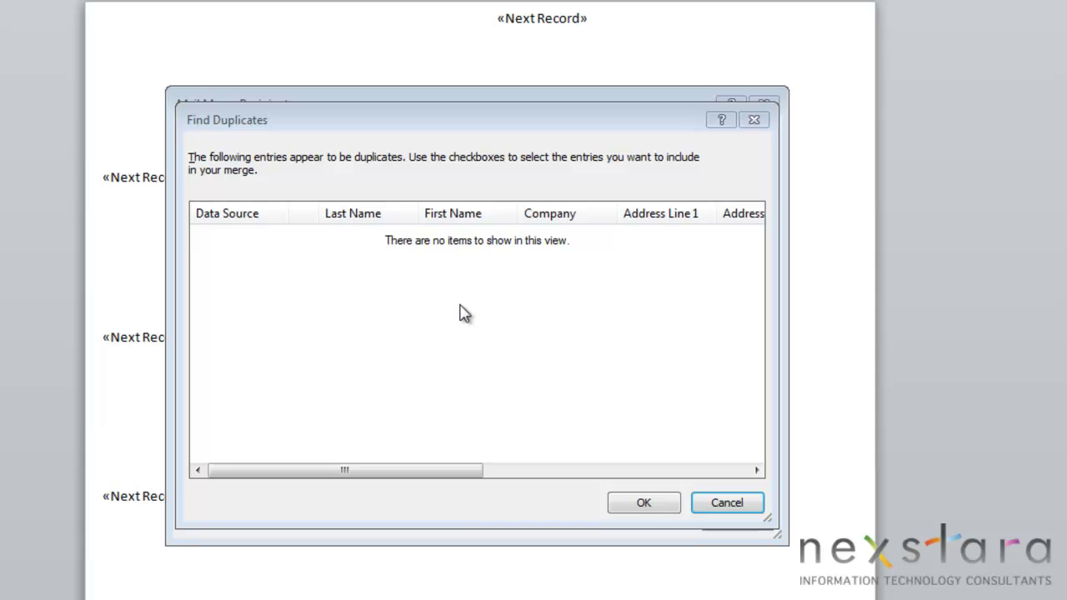
pyautogui.click(642, 504)
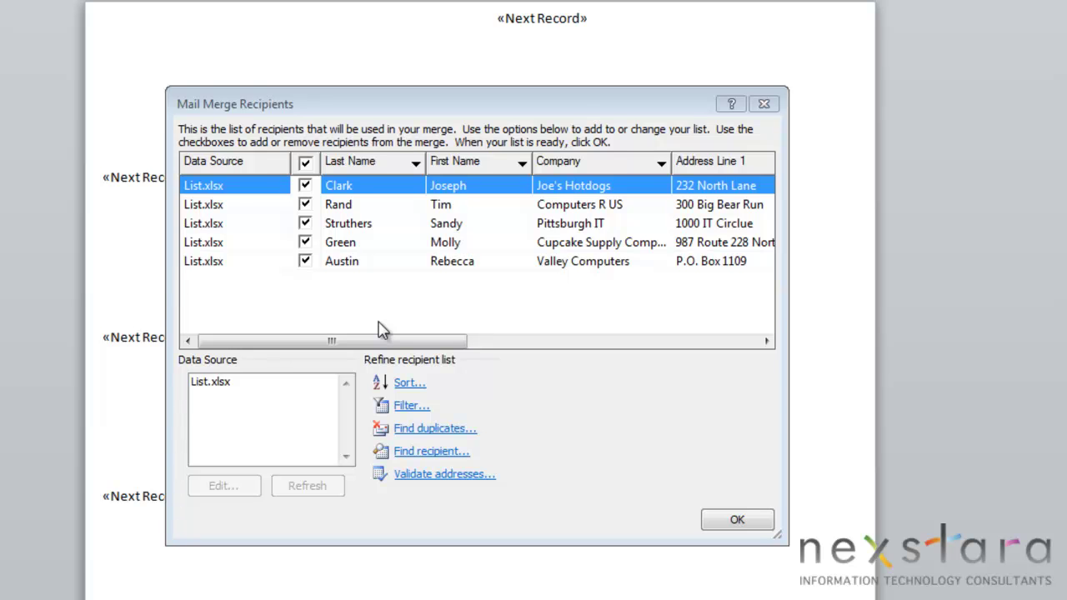
# Step: Search the Last Name field for 'Green' and locate that recipient's row
pyautogui.click(447, 453)
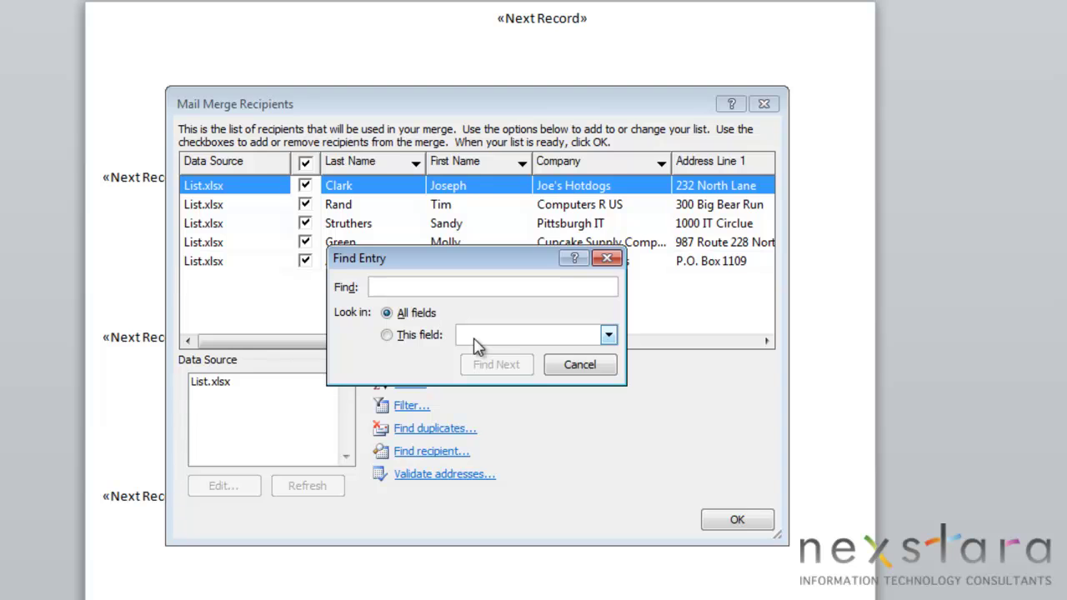
pyautogui.write('Green')
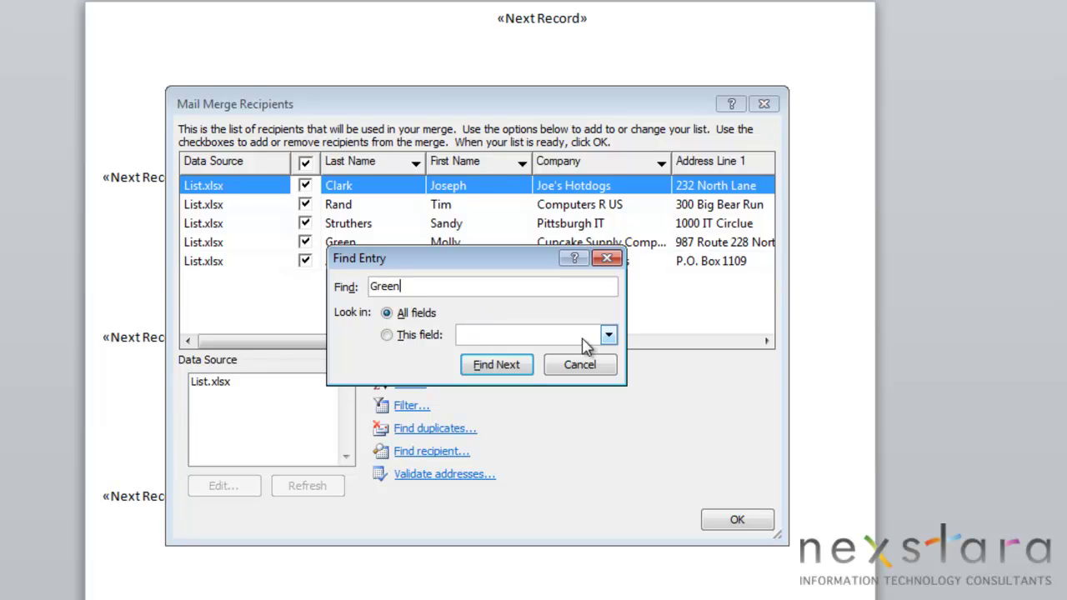
pyautogui.click(610, 335)
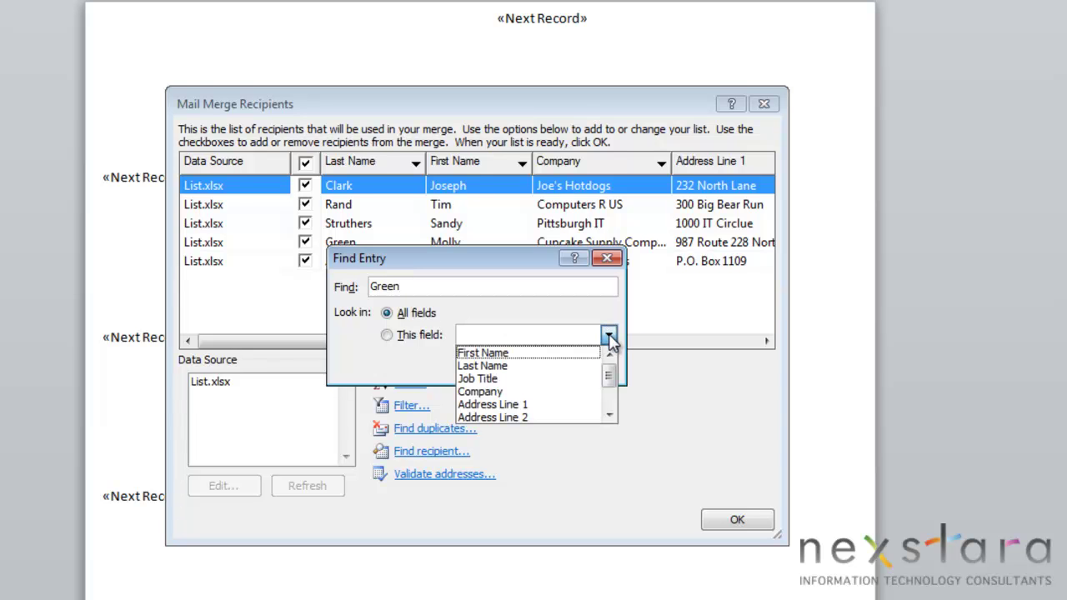
pyautogui.click(586, 374)
pyautogui.click(514, 370)
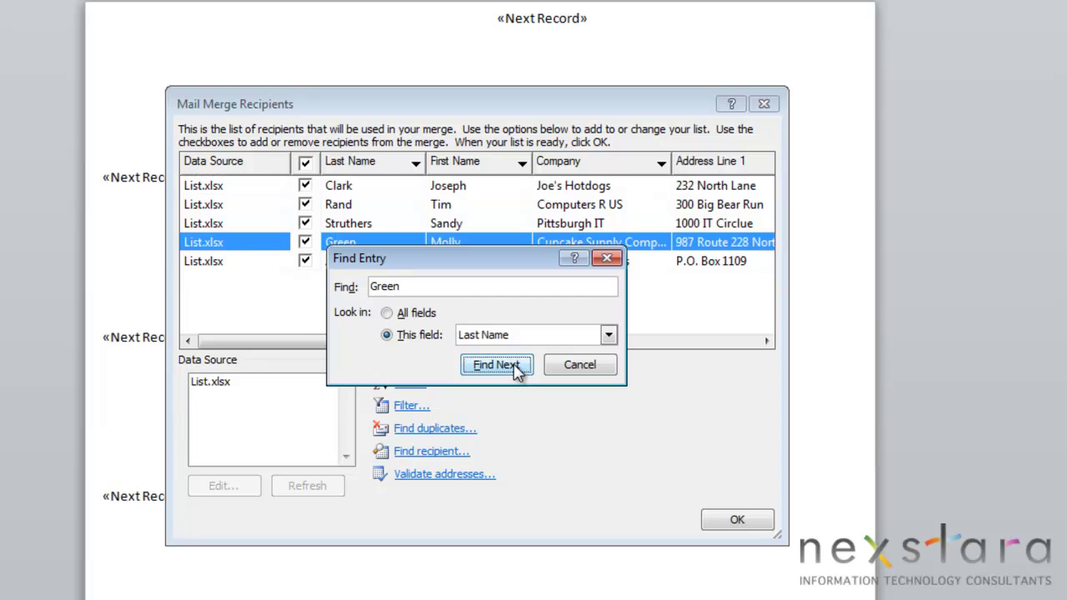
pyautogui.moveTo(473, 250); pyautogui.dragTo(484, 311)
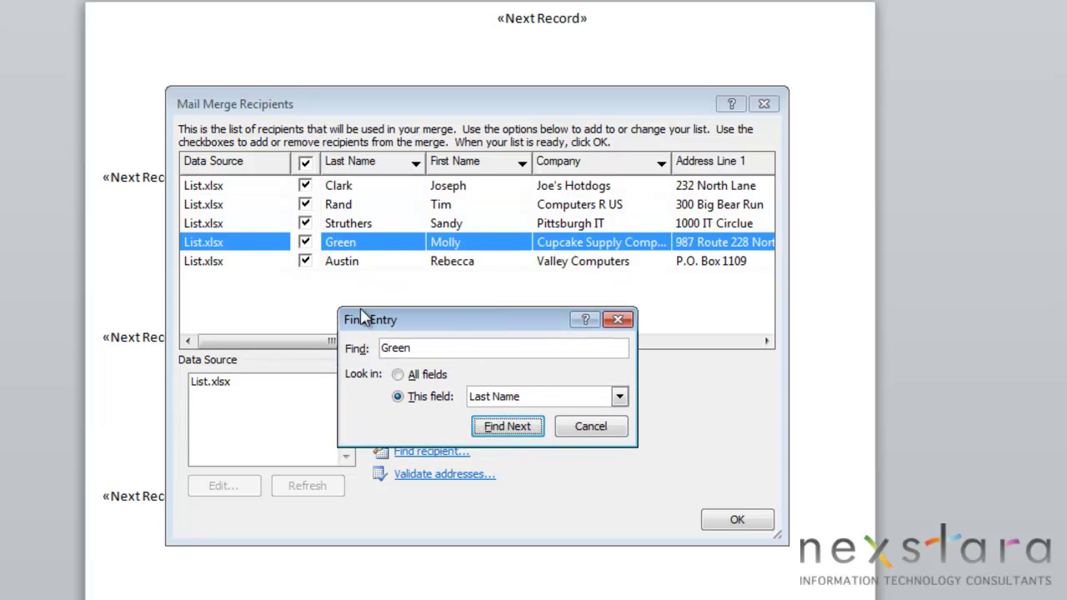
# Step: Filter Address Line 1 to (Nonblanks) and accept the recipient list
pyautogui.press('Escape')
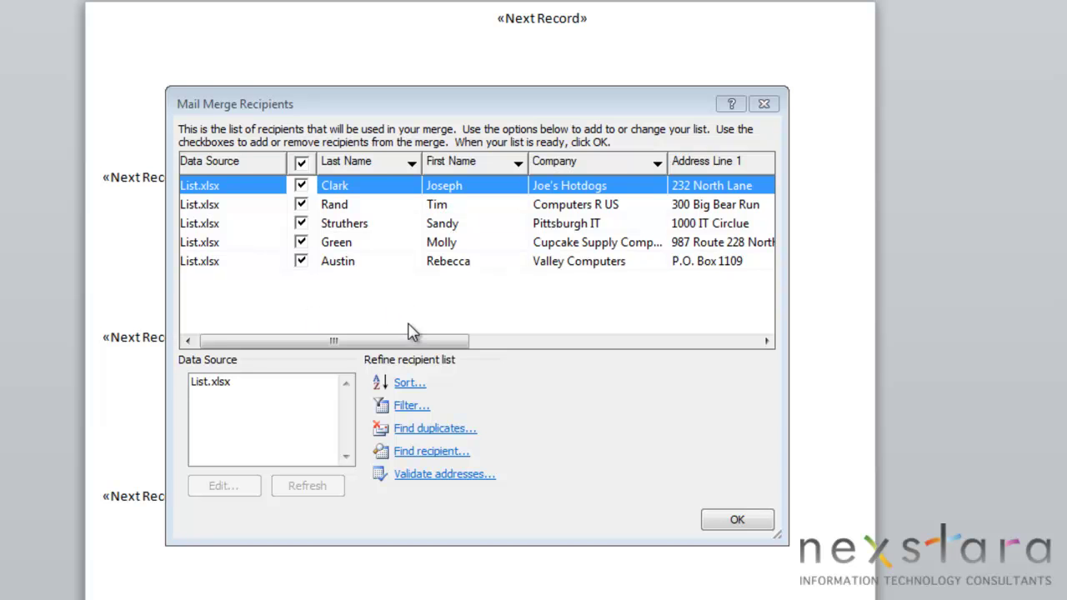
pyautogui.moveTo(427, 342); pyautogui.dragTo(551, 346)
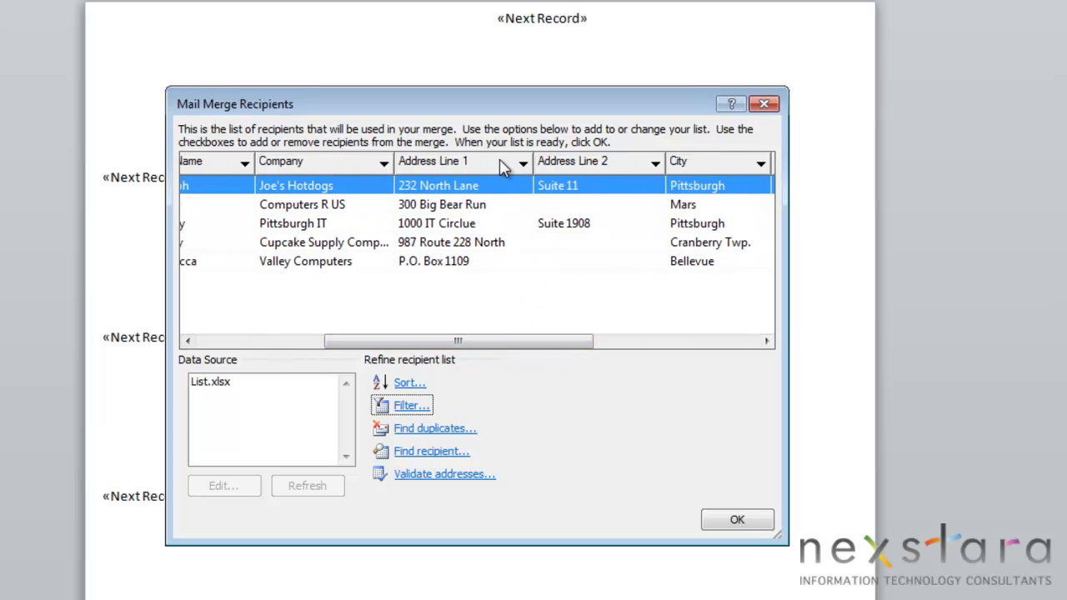
pyautogui.click(521, 165)
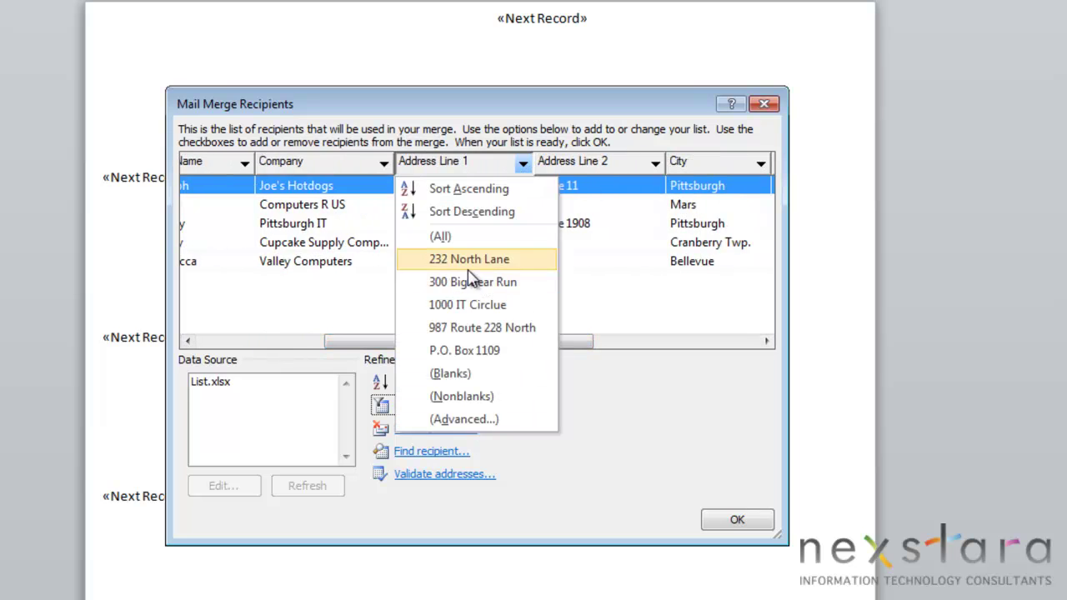
pyautogui.click(480, 398)
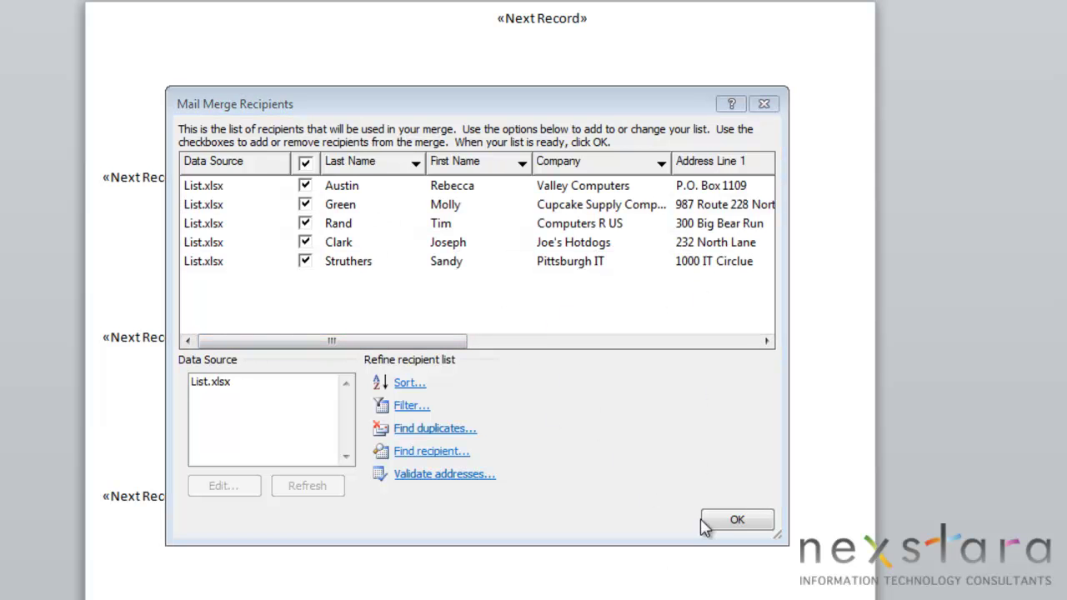
pyautogui.click(734, 521)
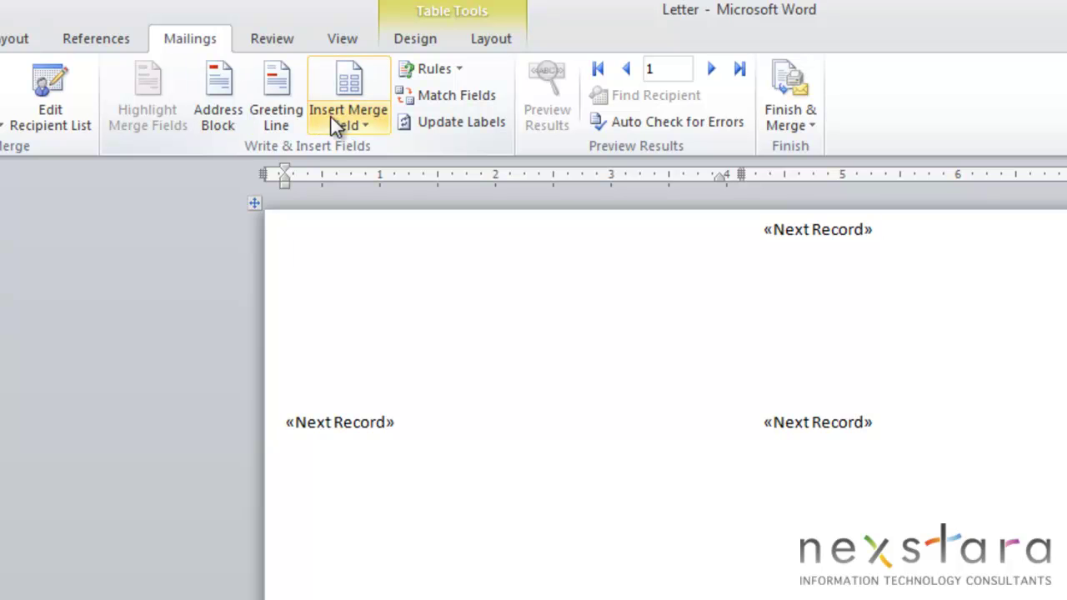
# Step: Bring up Insert Address Block to preview the first recipient's address
pyautogui.click(219, 99)
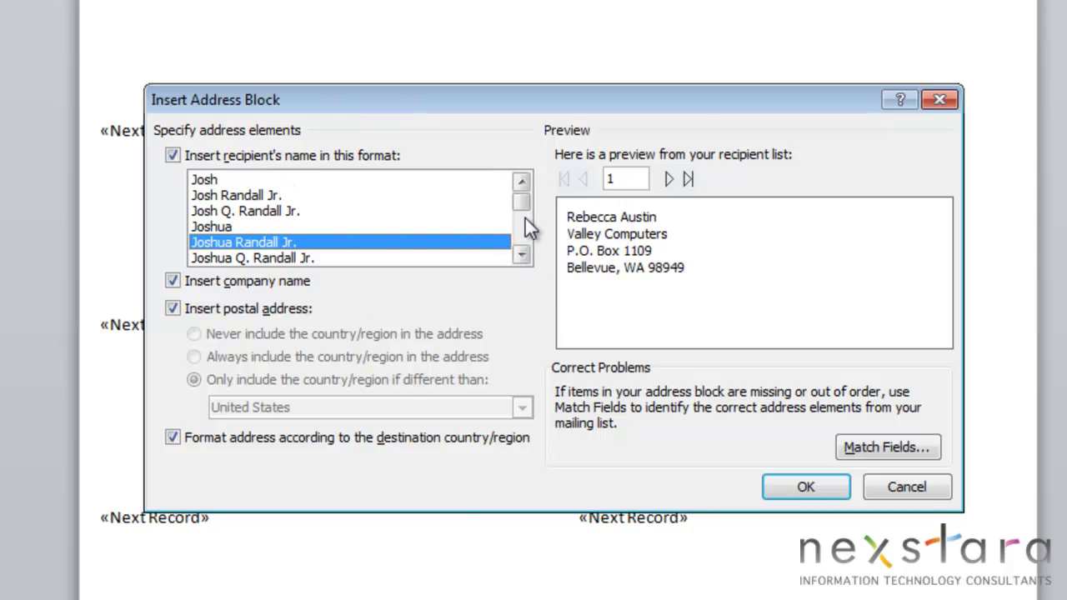
# Step: Dismiss Address Block unused and insert the Zip merge field into the first label
pyautogui.click(940, 100)
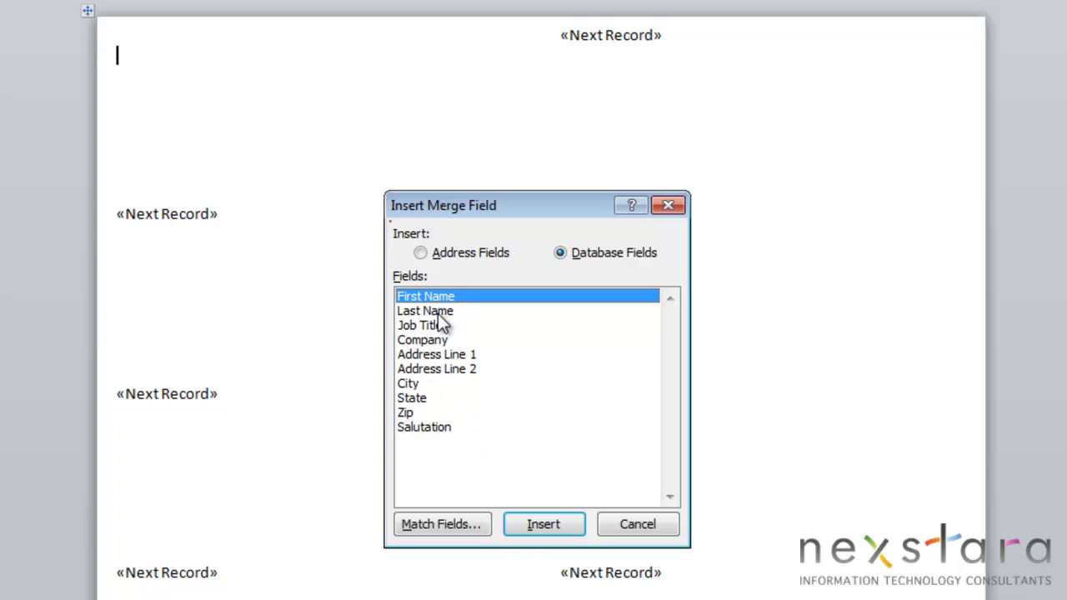
pyautogui.click(536, 522)
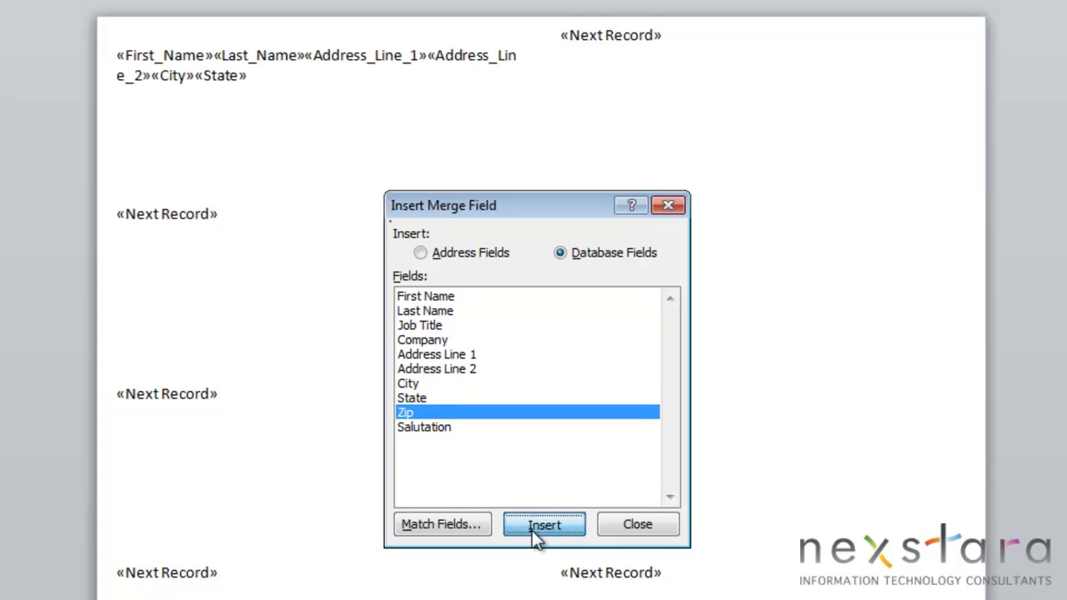
pyautogui.click(532, 525)
pyautogui.click(676, 530)
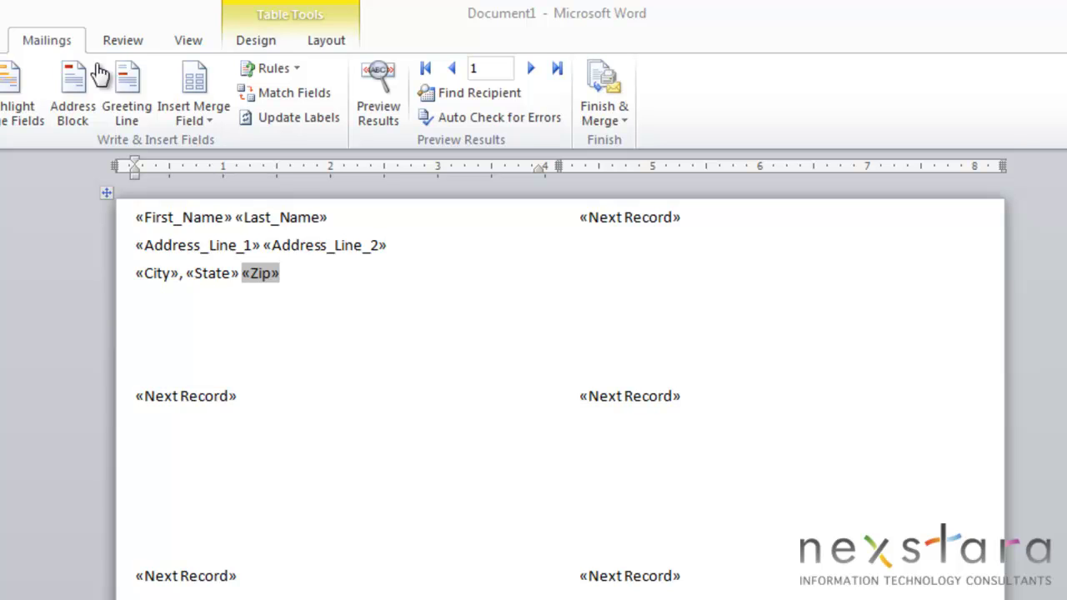
# Step: Update all labels with the first label's fields and preview recipients' names, street addresses and city/state/zip
pyautogui.click(303, 121)
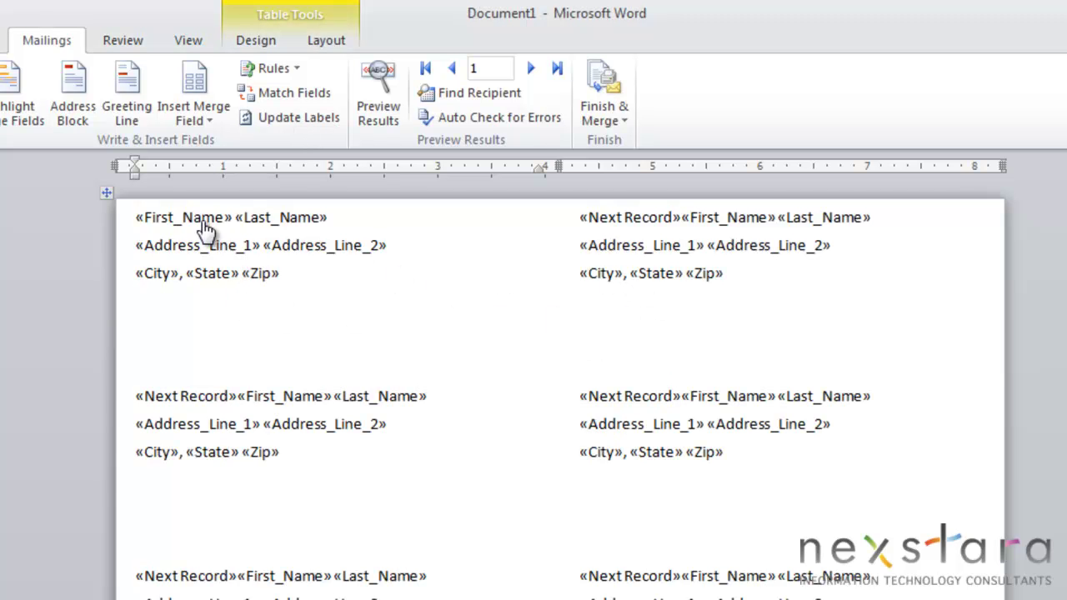
pyautogui.scroll(-5, 330, 292)
pyautogui.scroll(5, 303, 295)
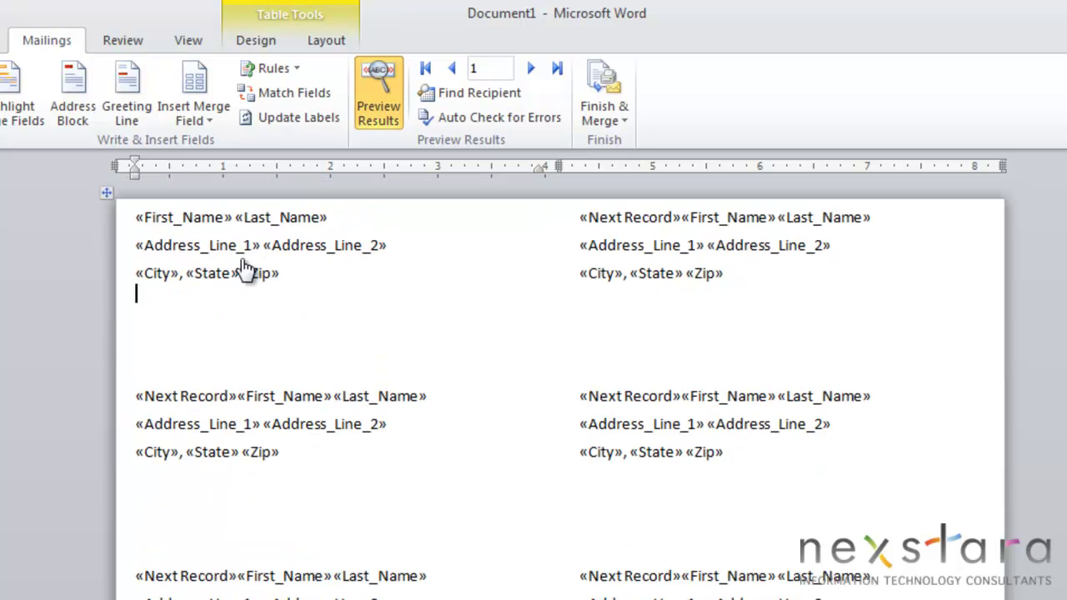
pyautogui.click(381, 98)
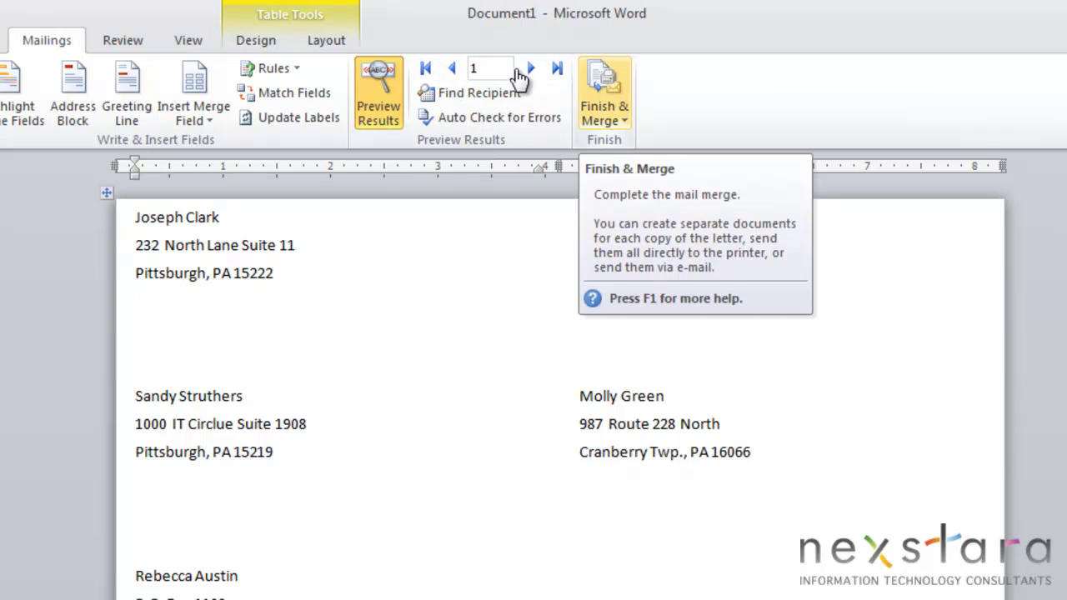
pyautogui.click(603, 107)
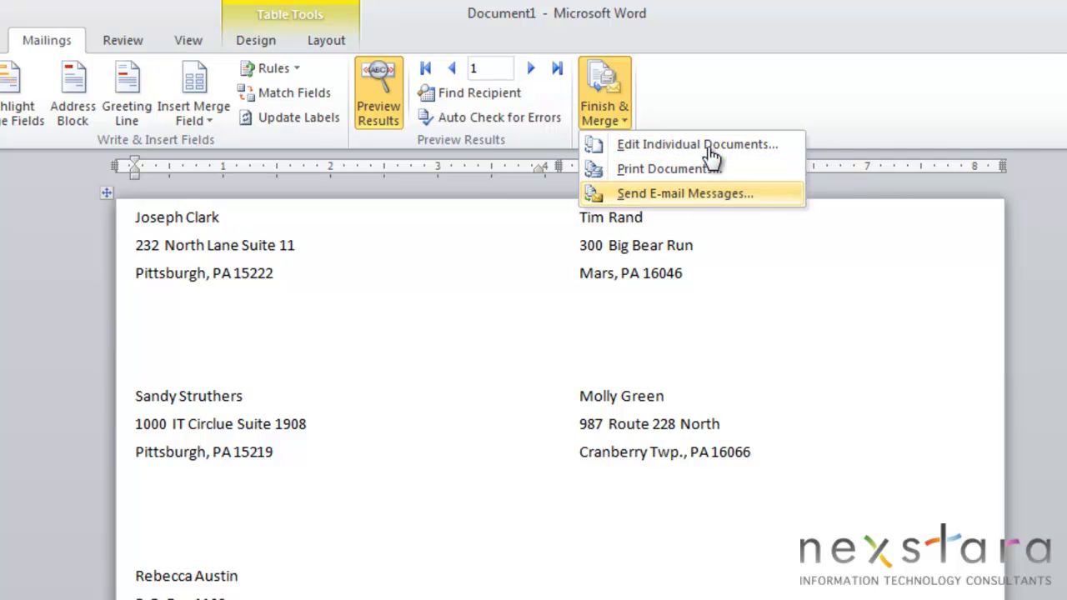
pyautogui.press('Escape')
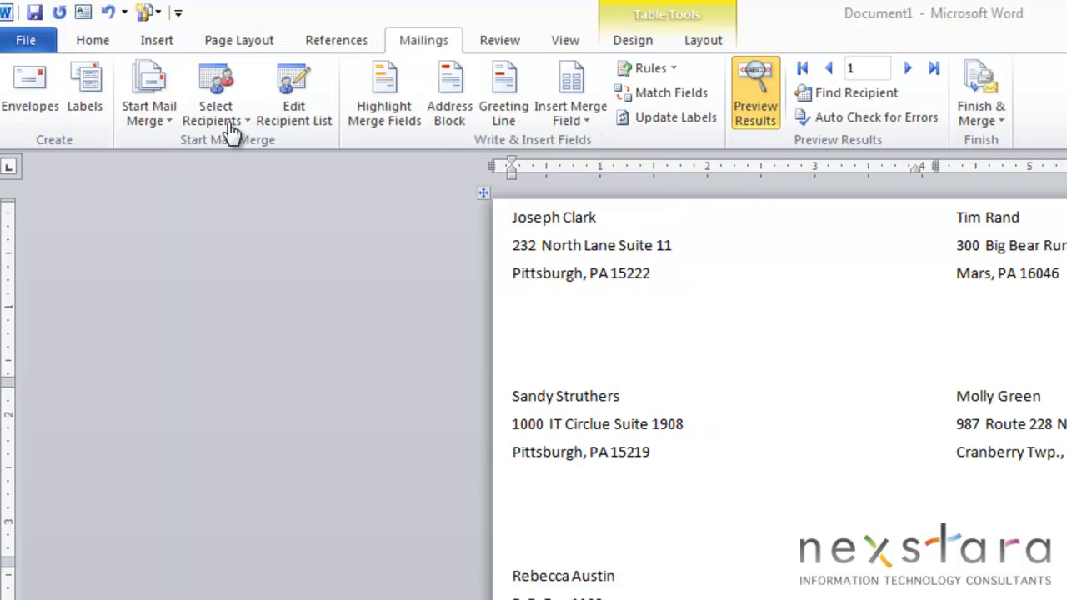